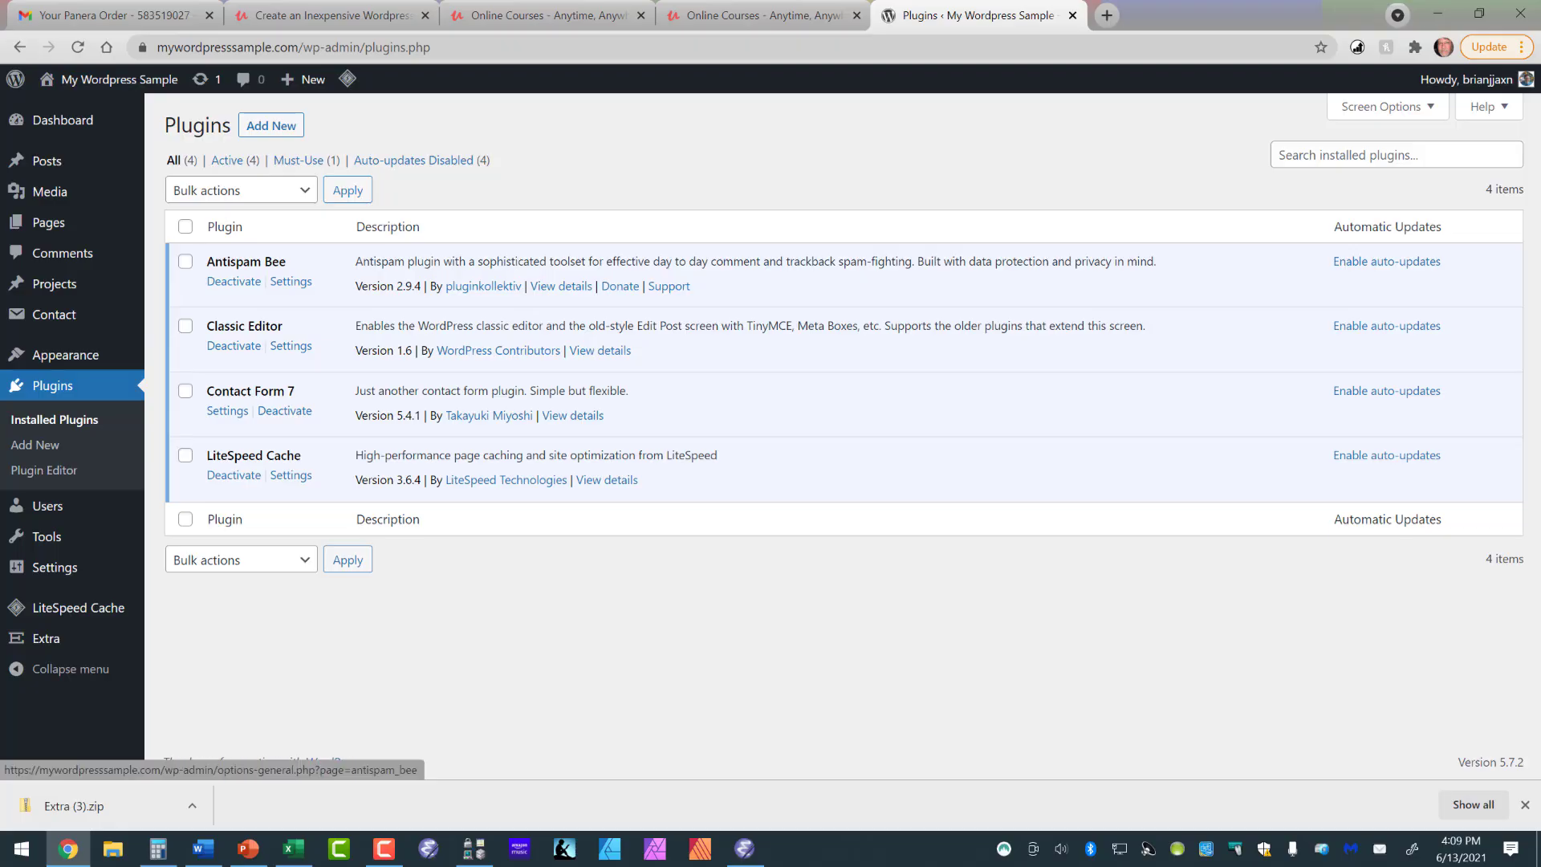
- Review the Antispam Bee plugin's settings and the admin submenus for LiteSpeed Cache, Extra and Contact
click(291, 281)
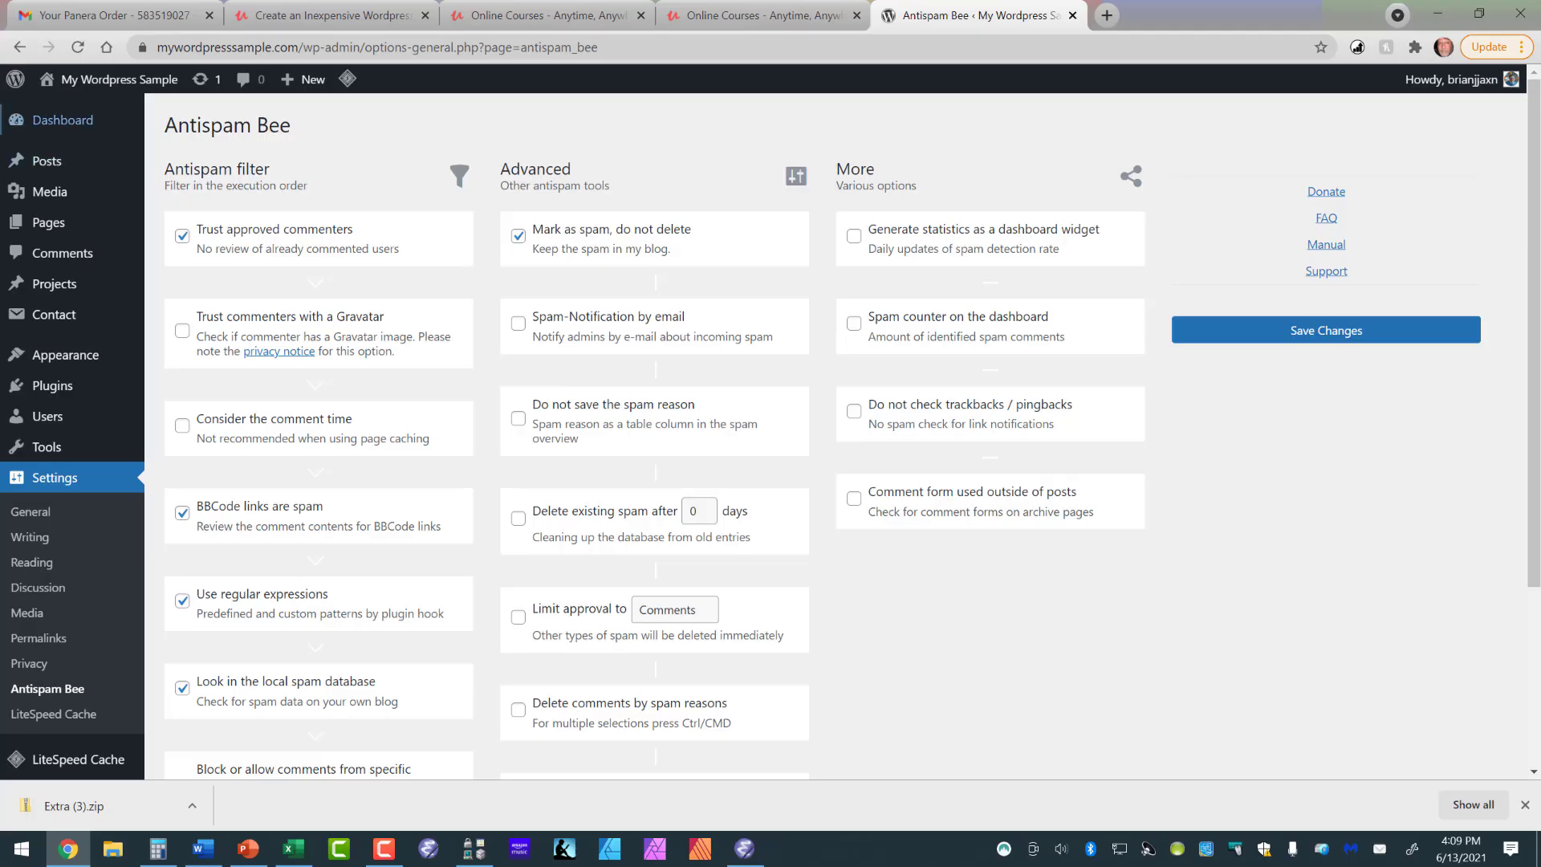
key(alt+Left)
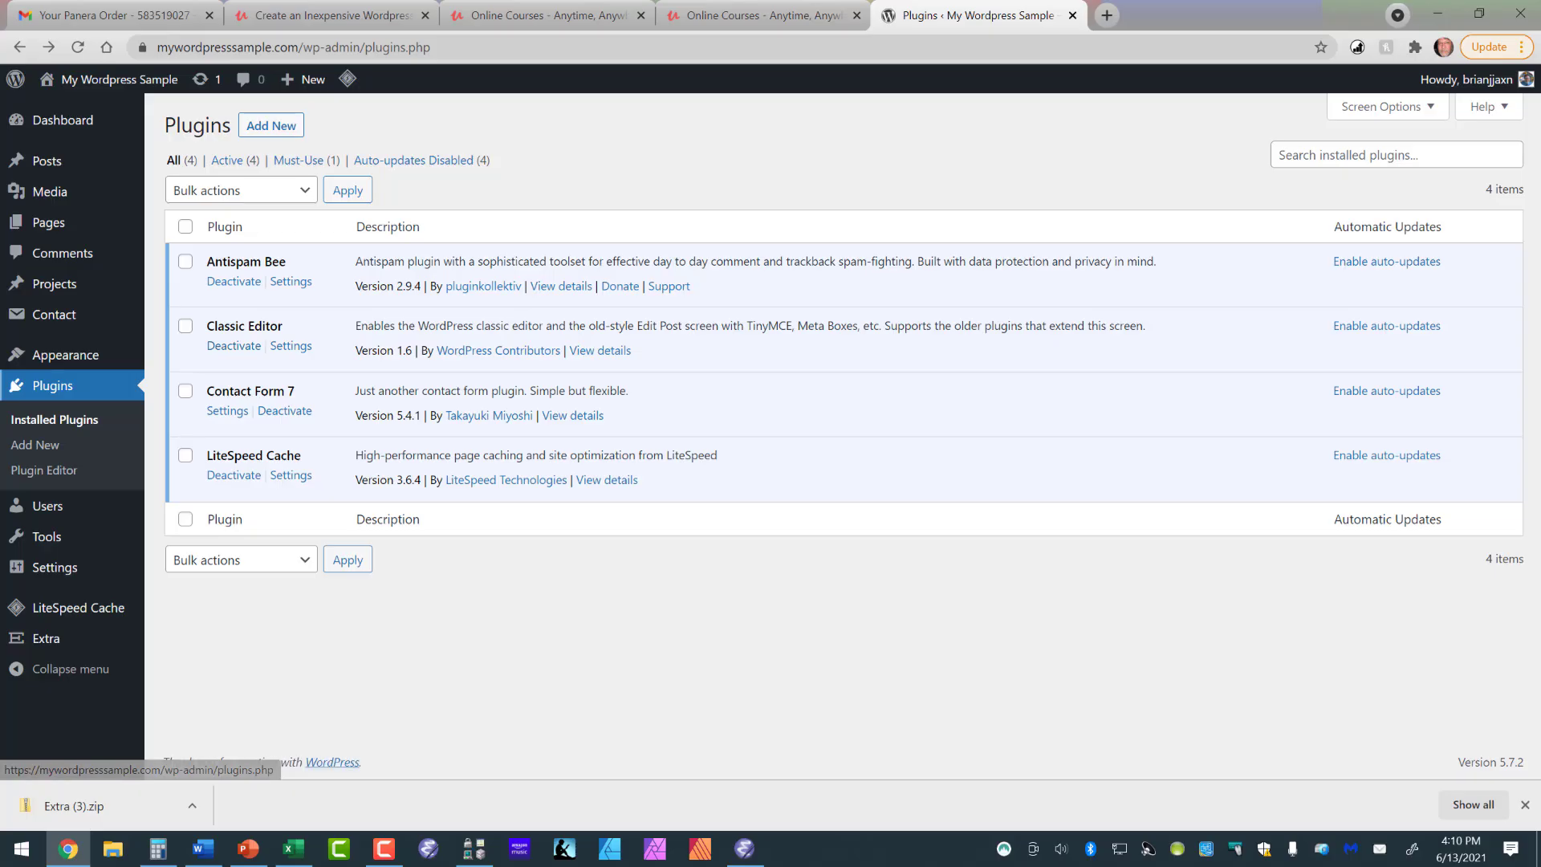
mouse_move(47, 161)
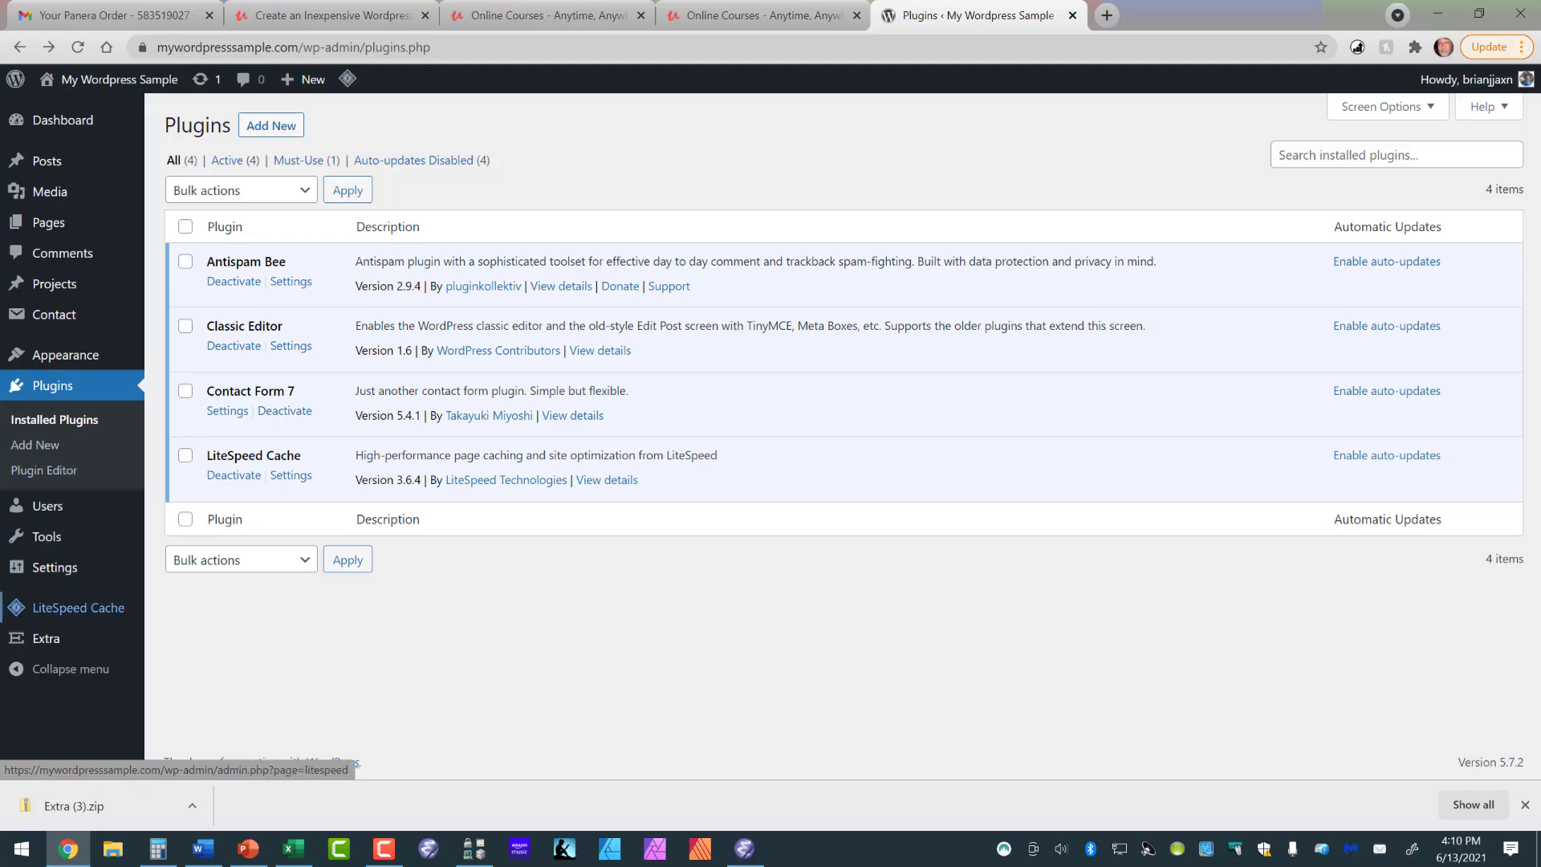
mouse_move(80, 607)
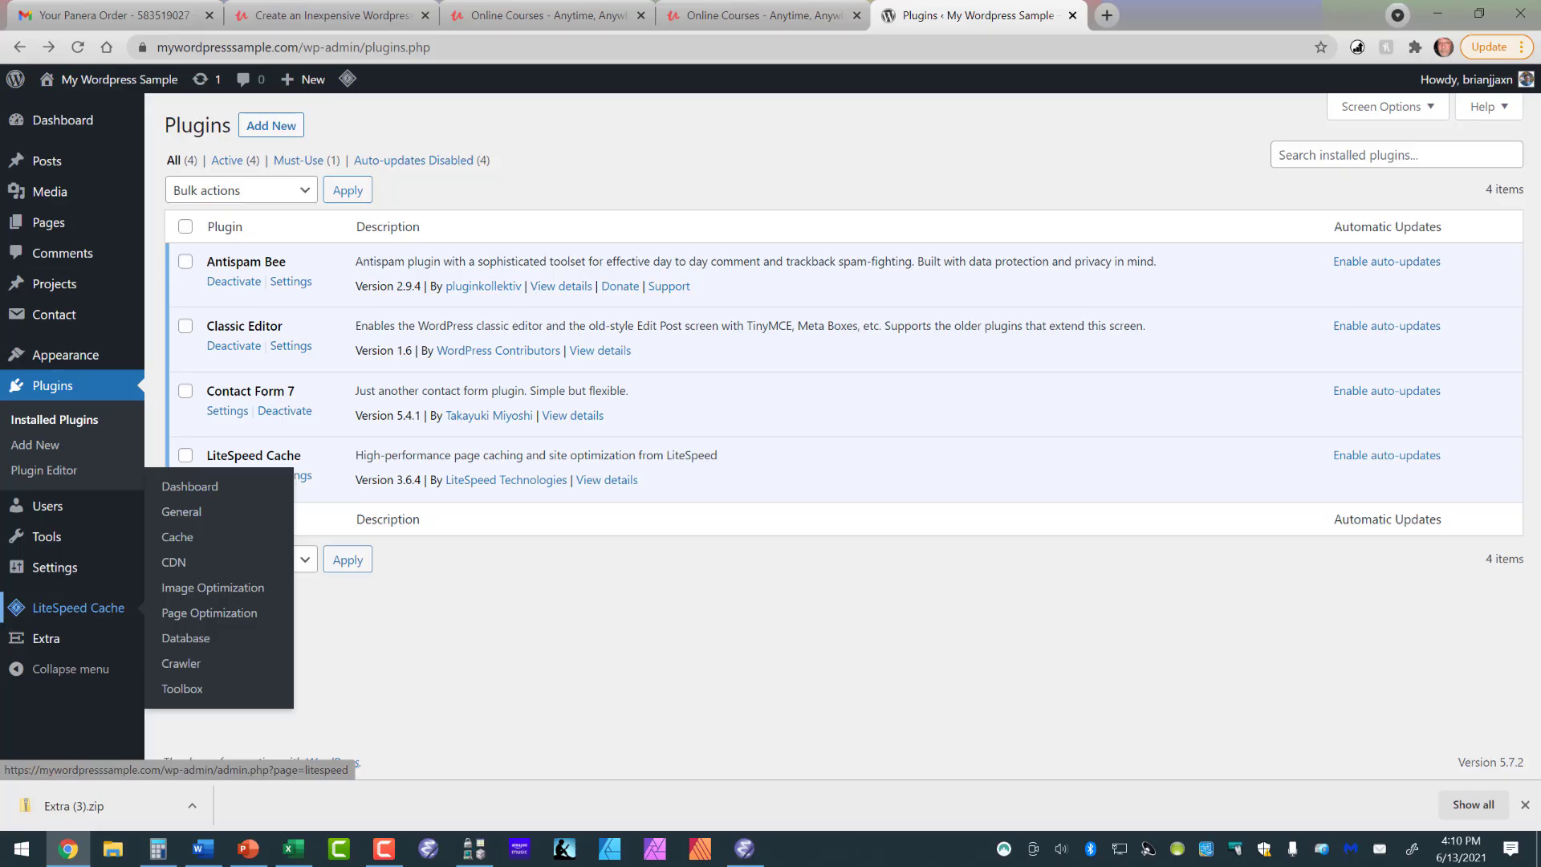
mouse_move(46, 638)
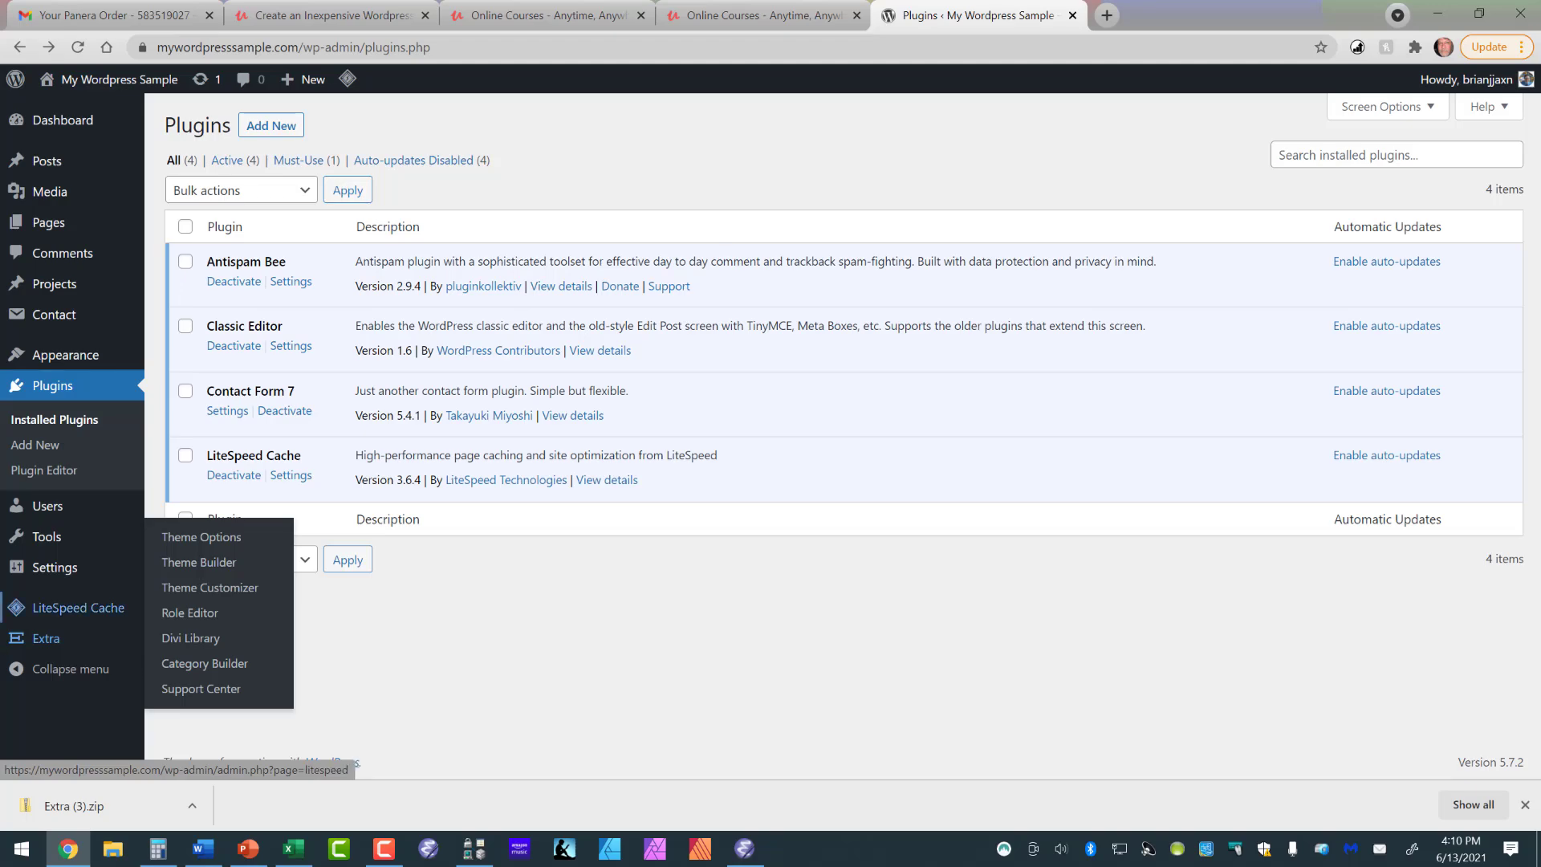
mouse_move(54, 315)
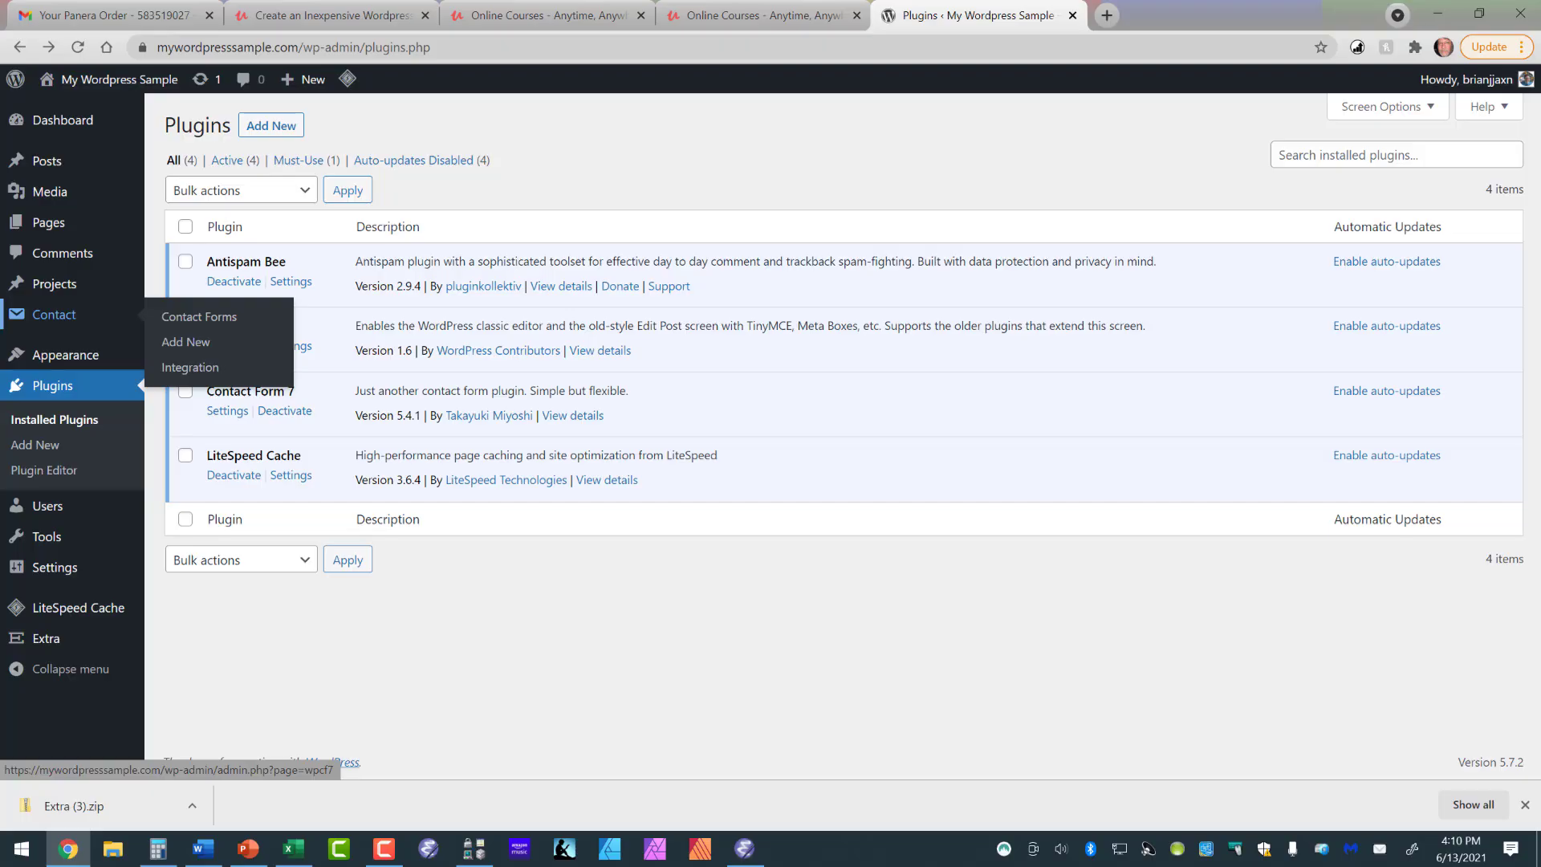
mouse_move(54, 567)
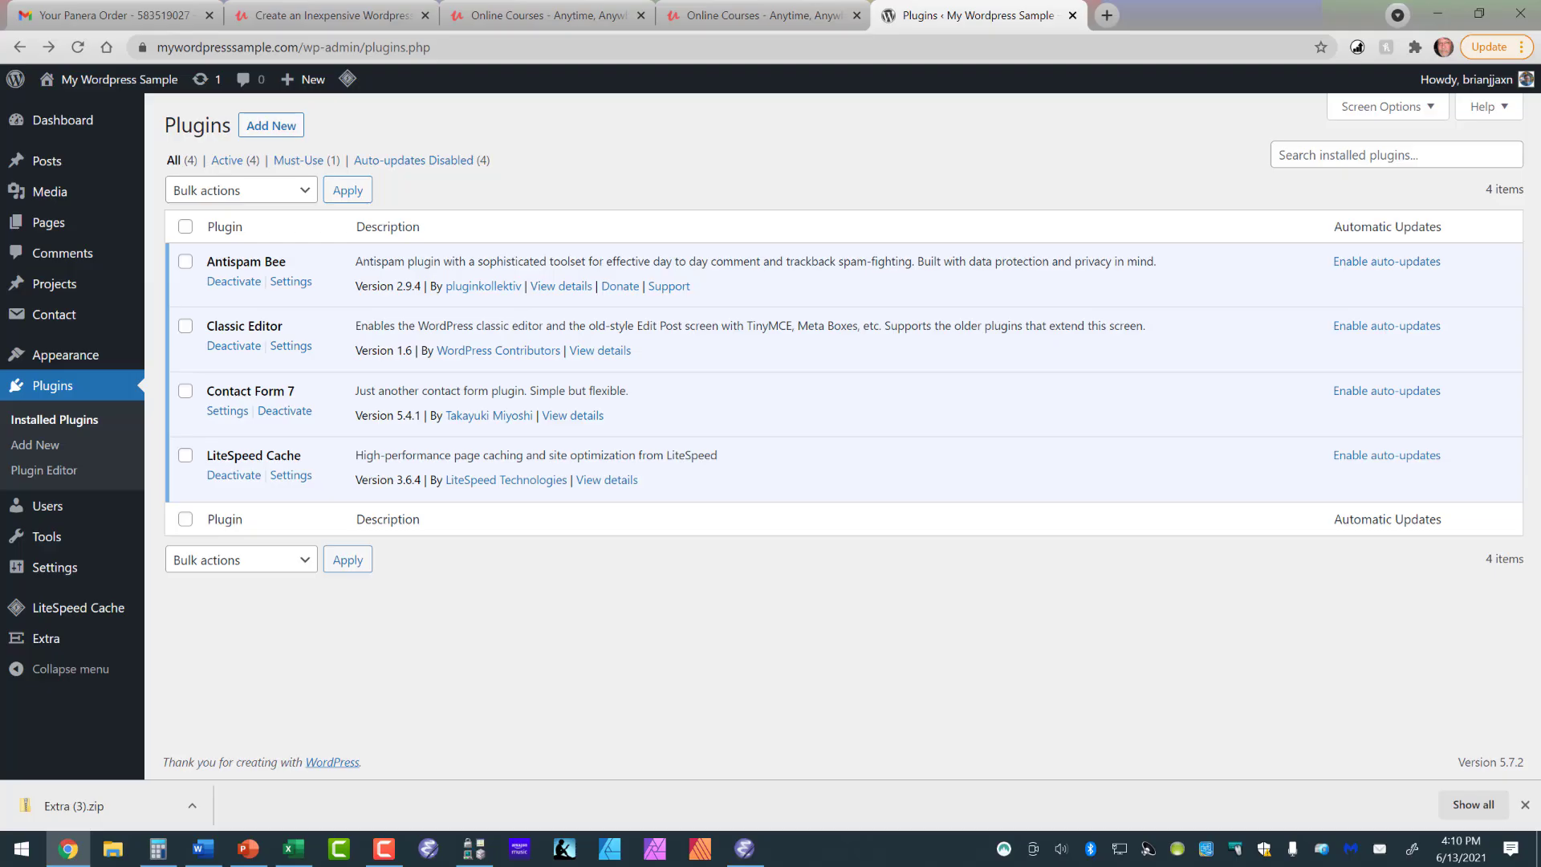
- Open the list of all pages and move Sample Page to the trash
mouse_move(49, 223)
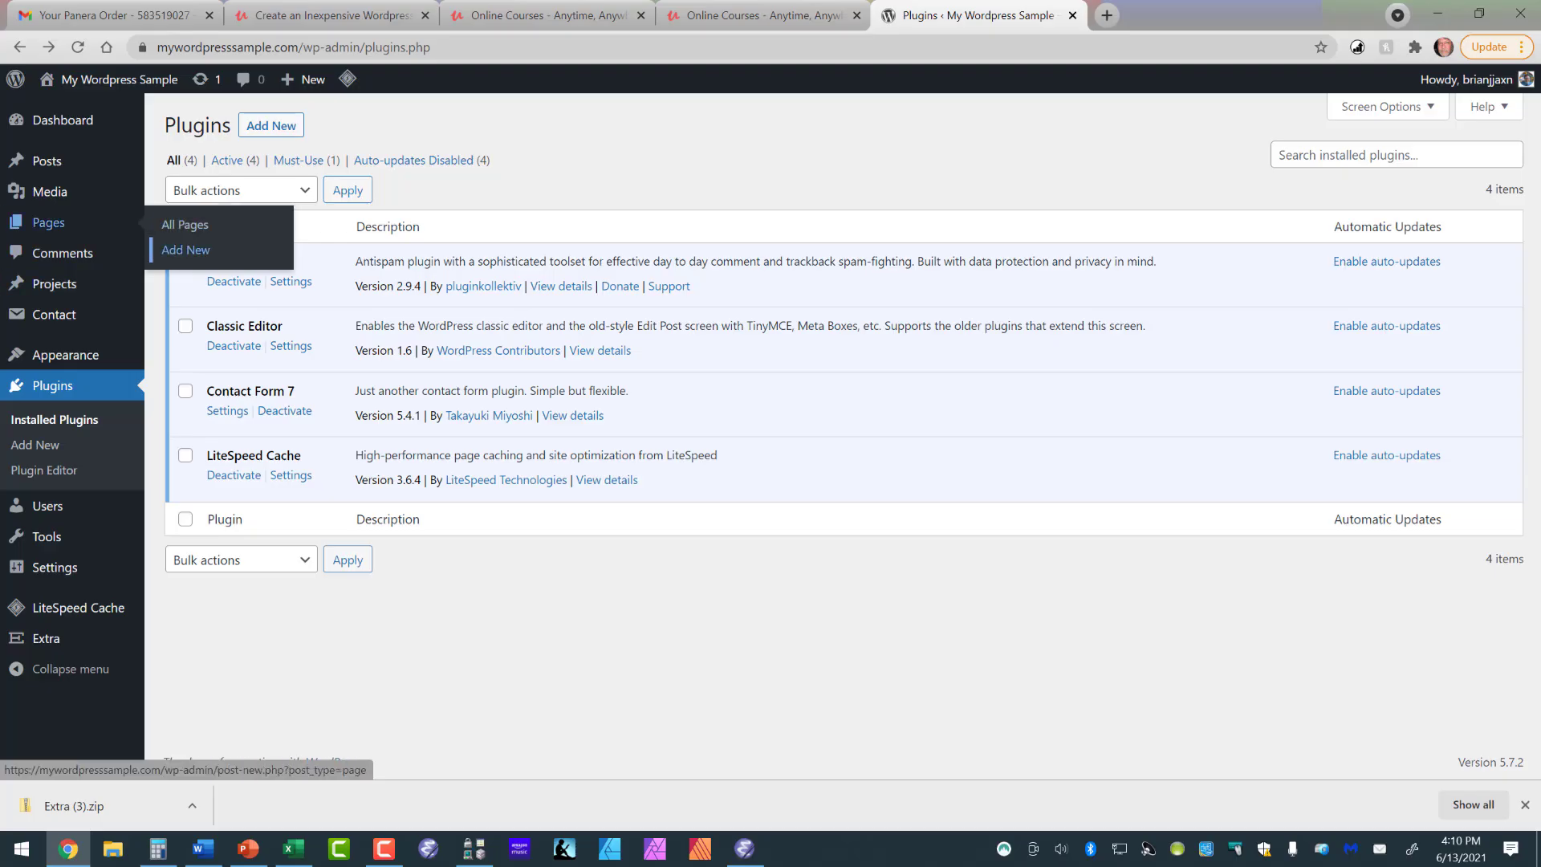
click(185, 225)
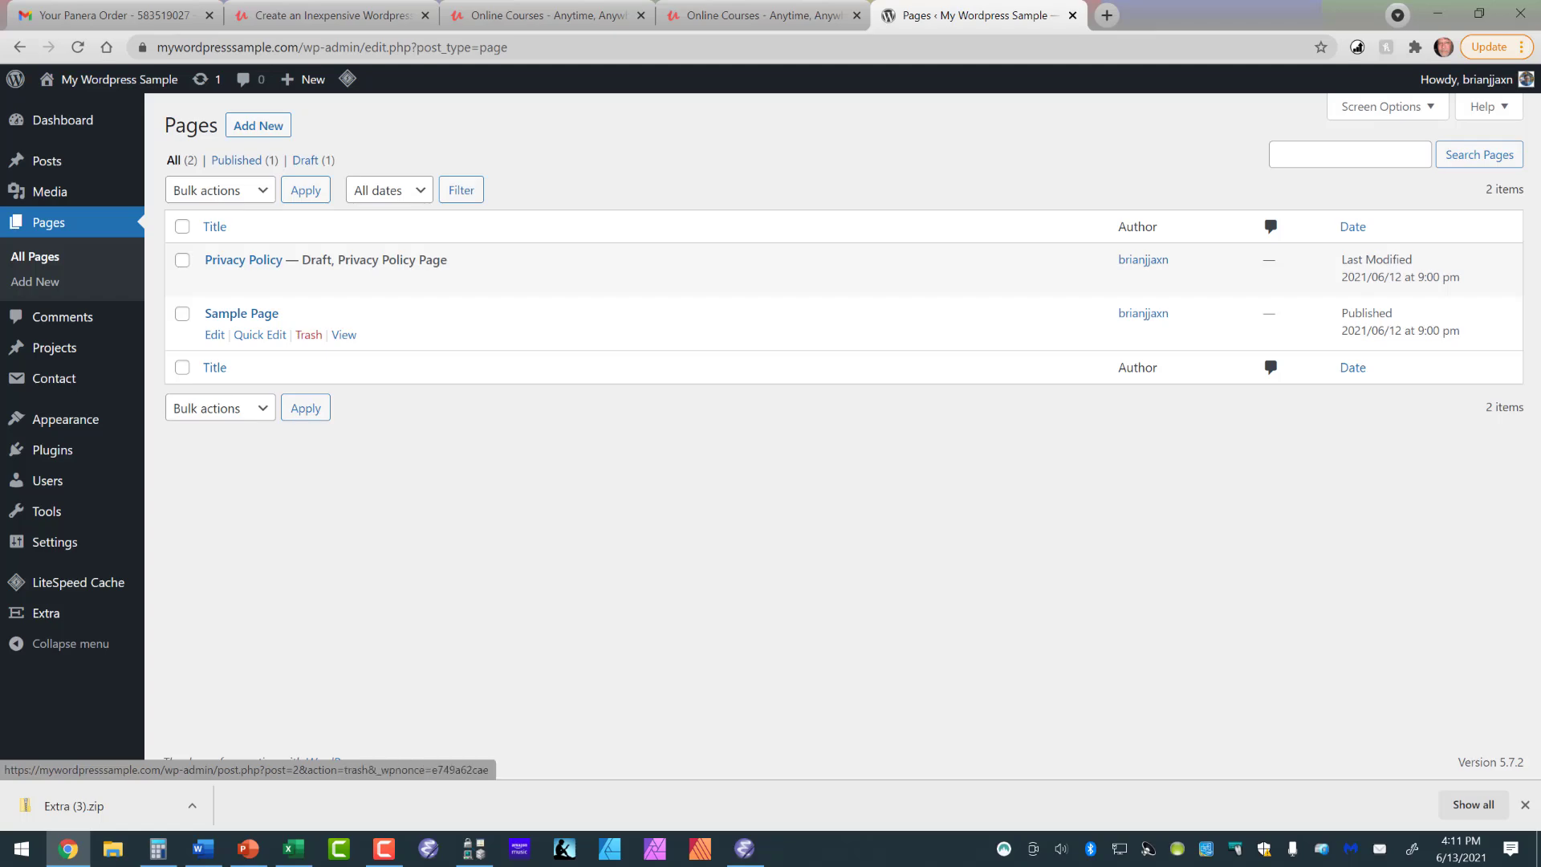
click(308, 335)
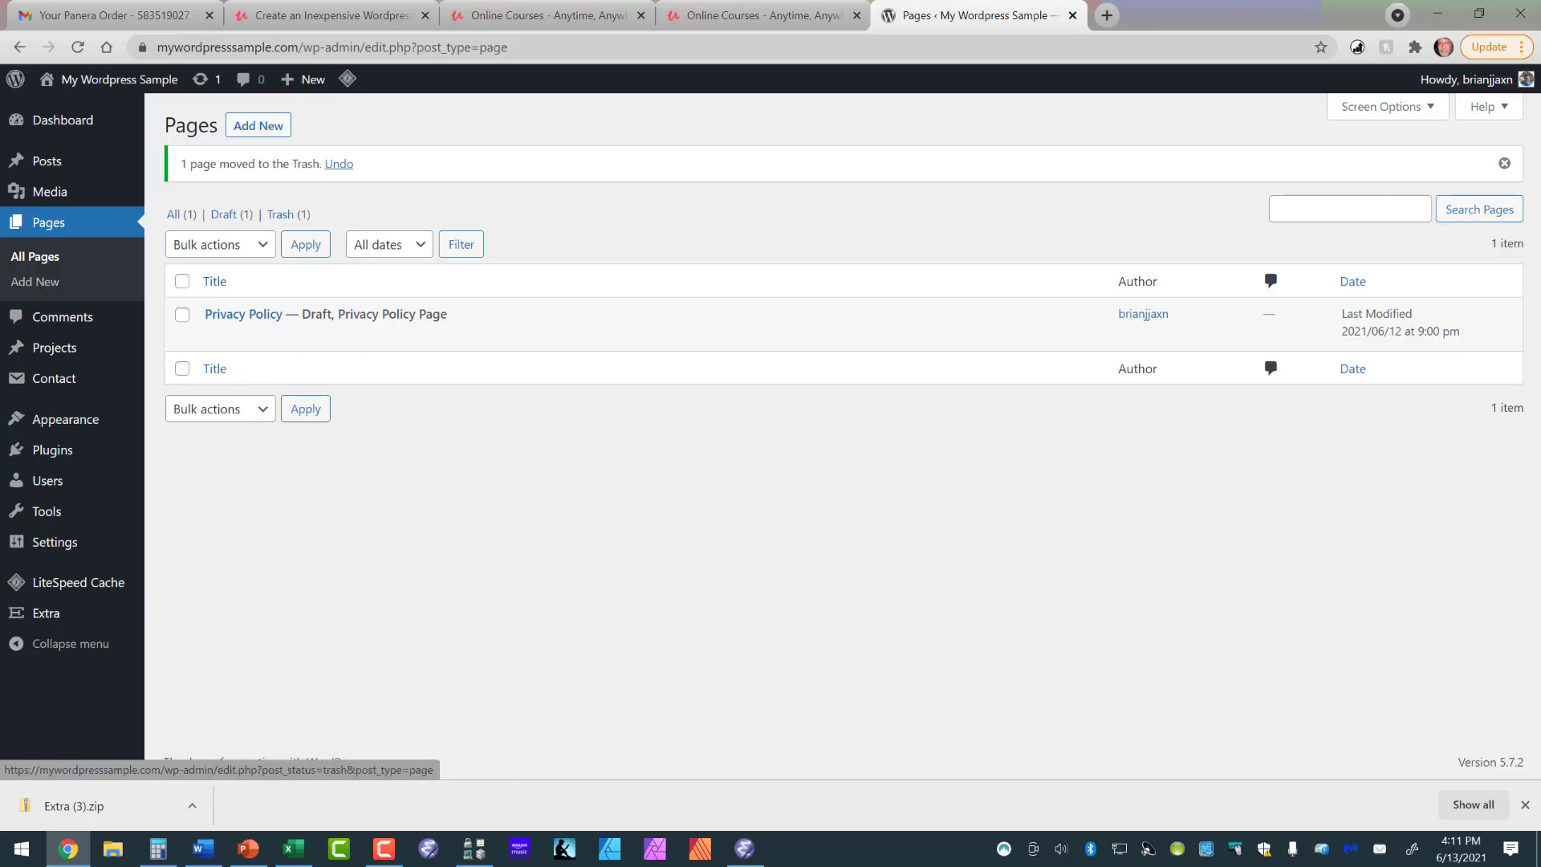
- Check the trashed pages and the draft pages, and return to the list of all pages
click(280, 214)
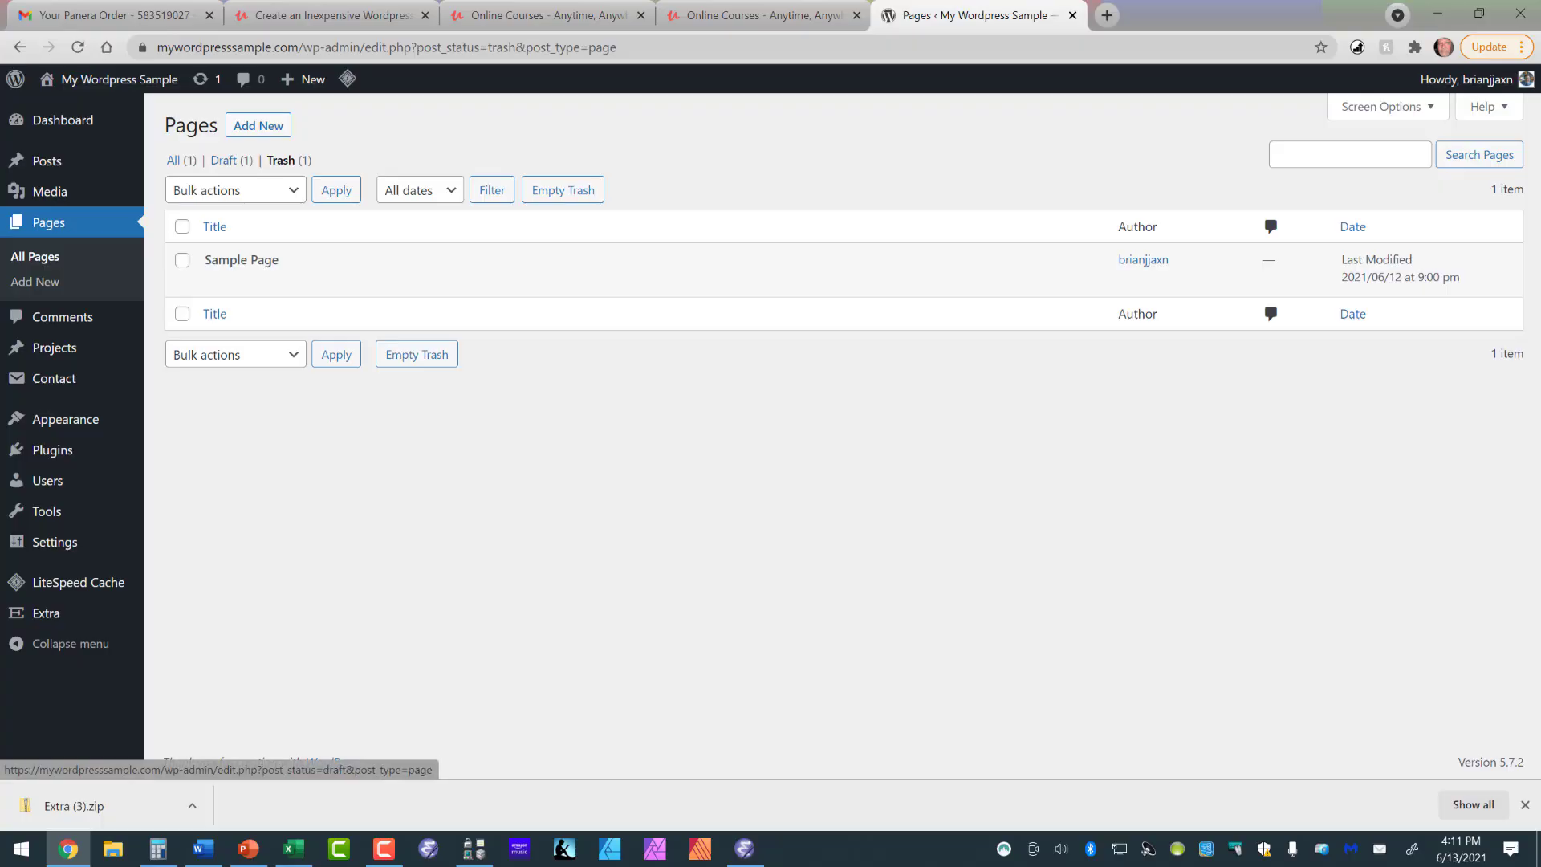
click(224, 159)
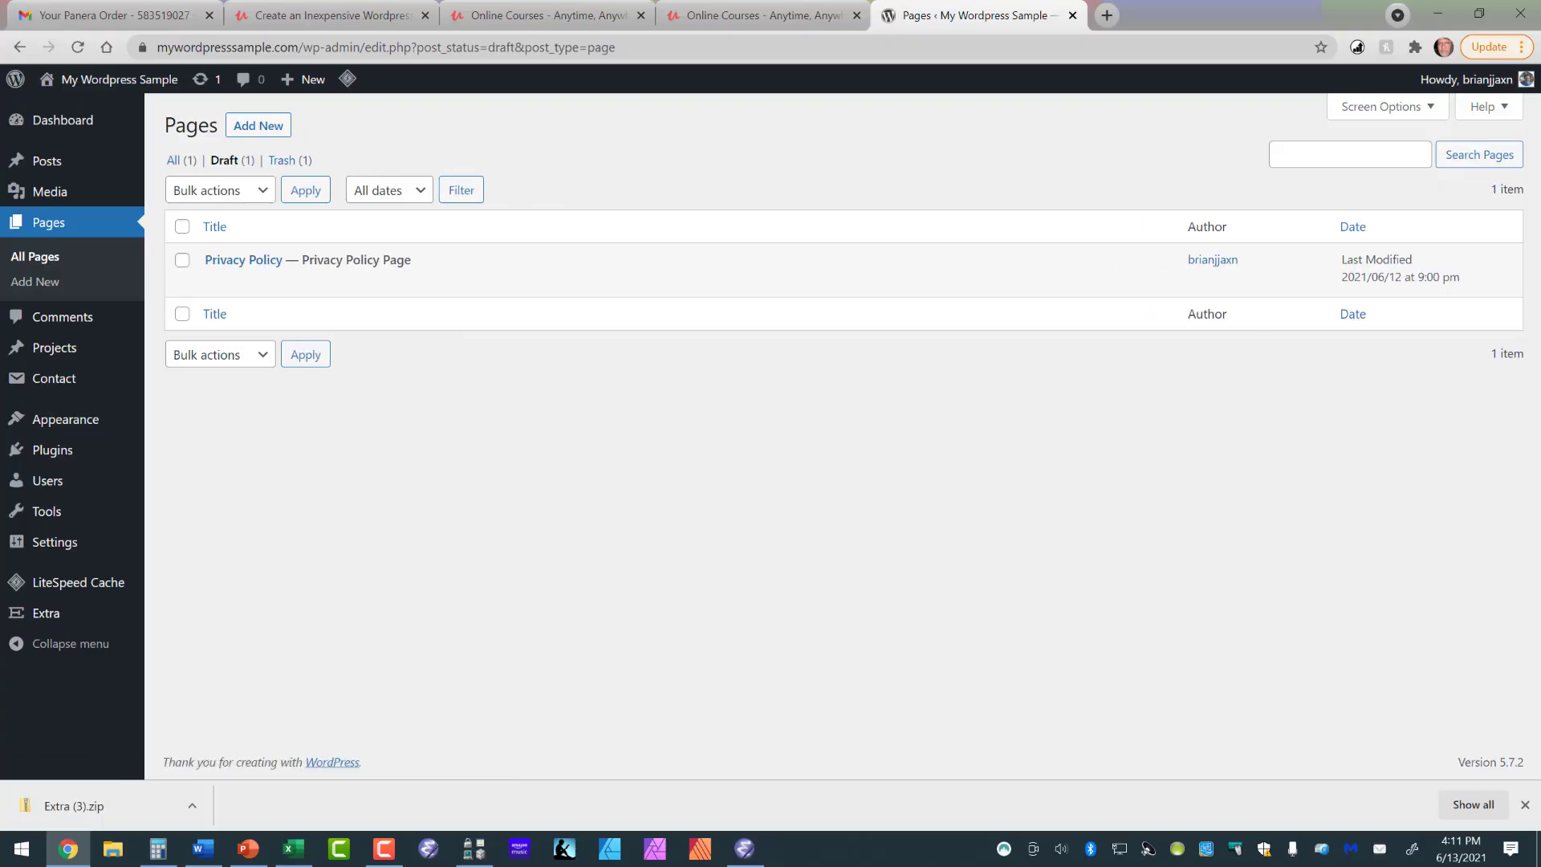
click(174, 160)
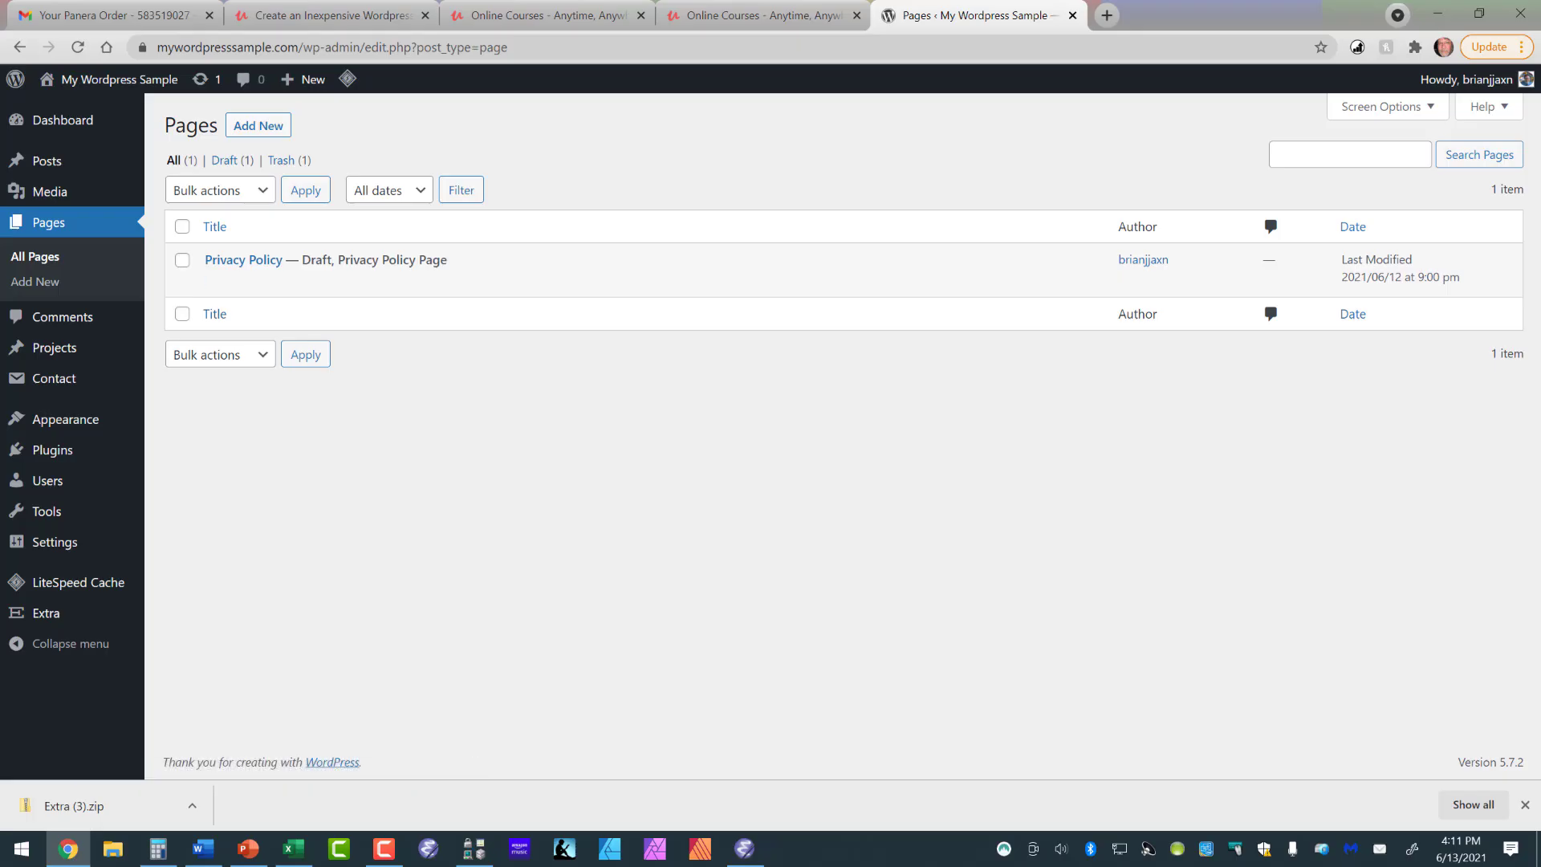
- Start adding a new page to the site
click(258, 125)
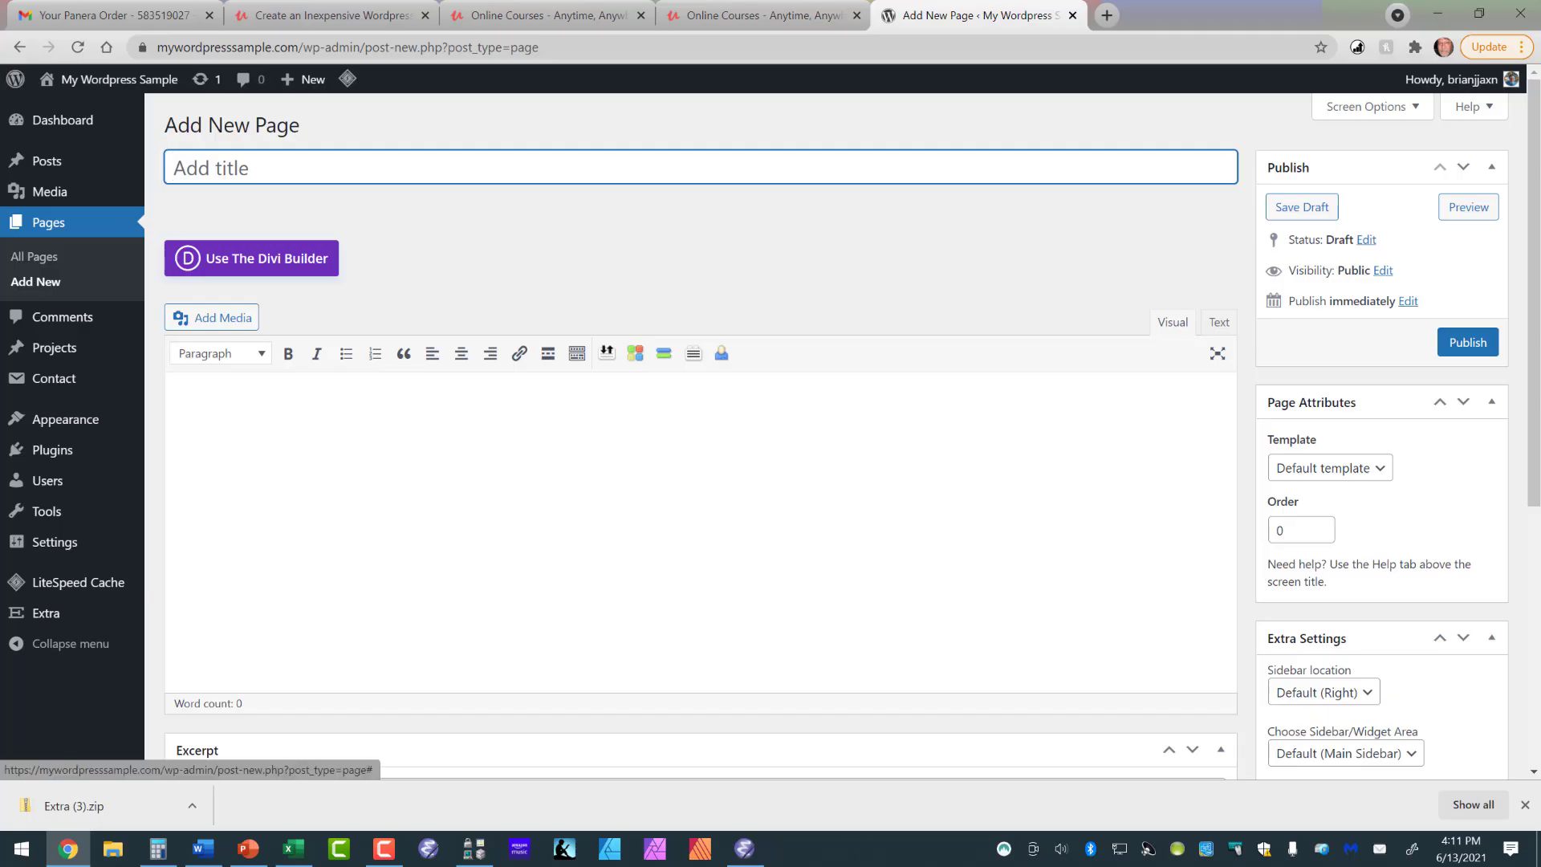
click(251, 258)
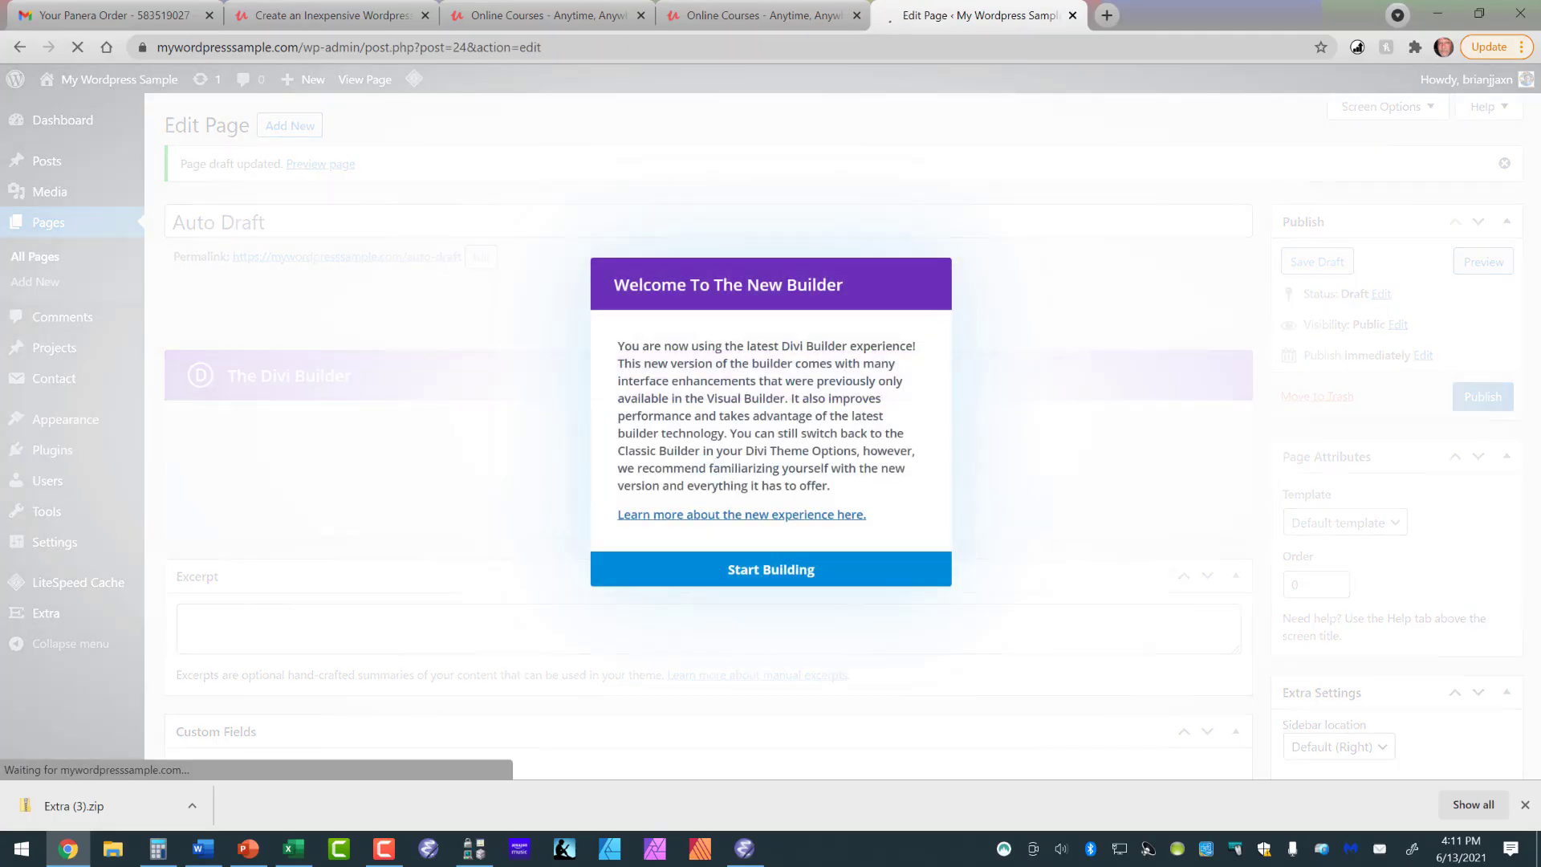
click(771, 569)
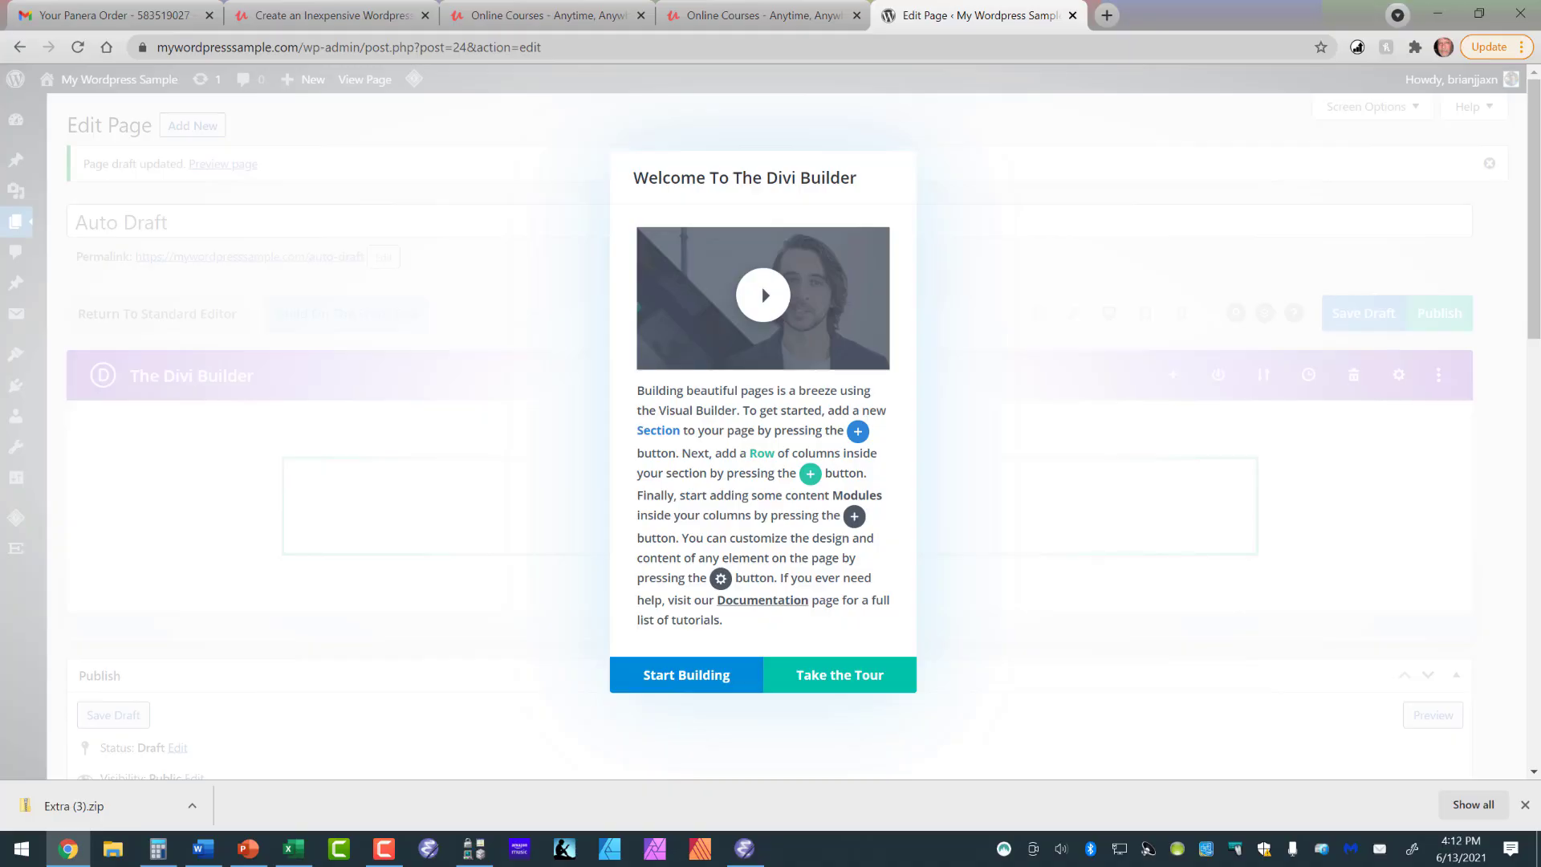
click(839, 675)
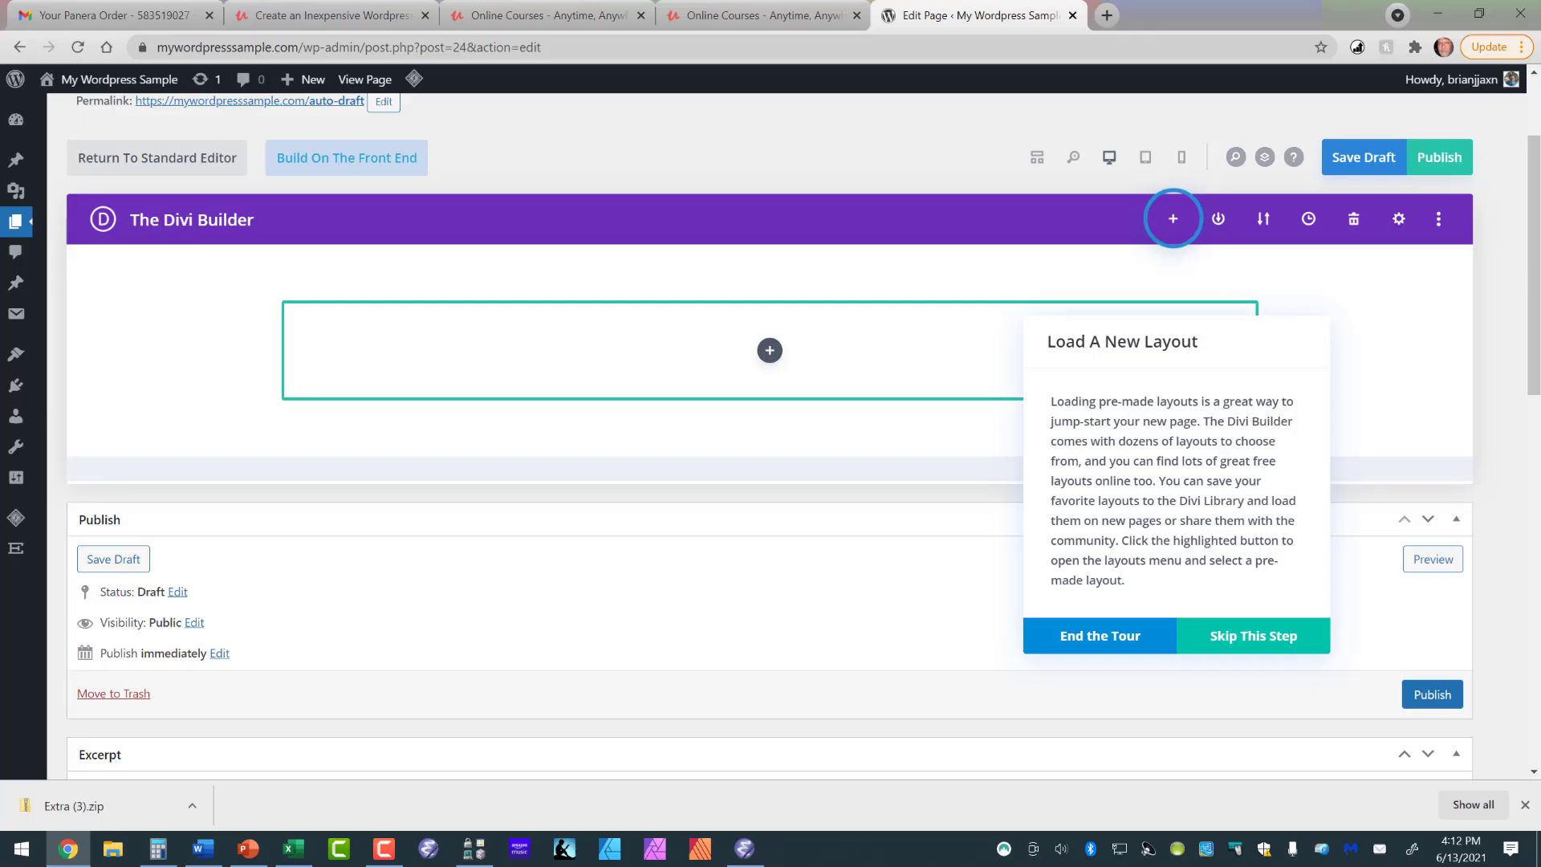
click(1101, 635)
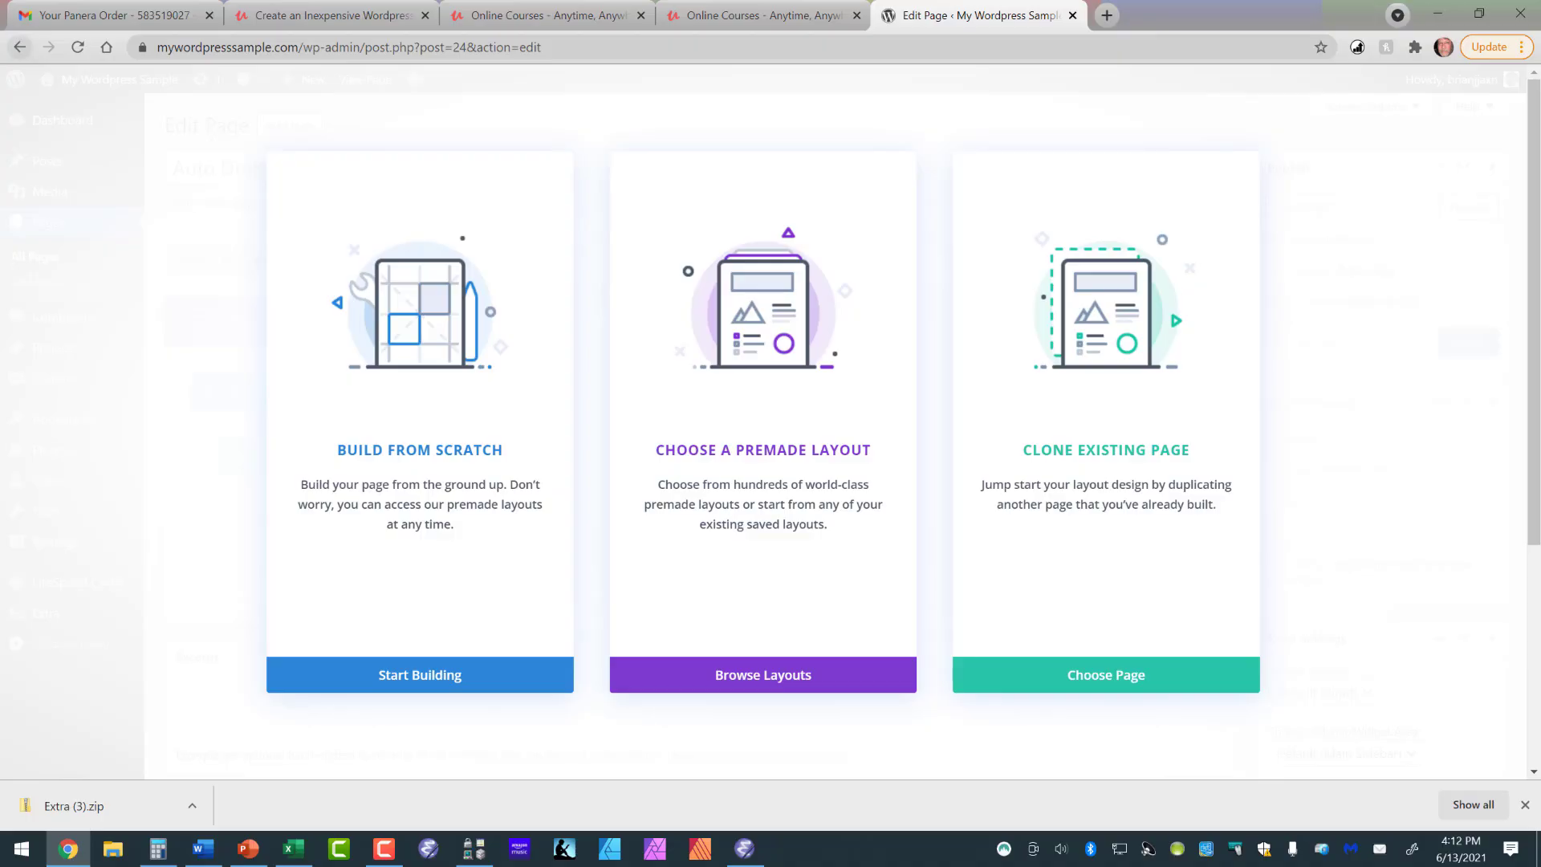
click(20, 47)
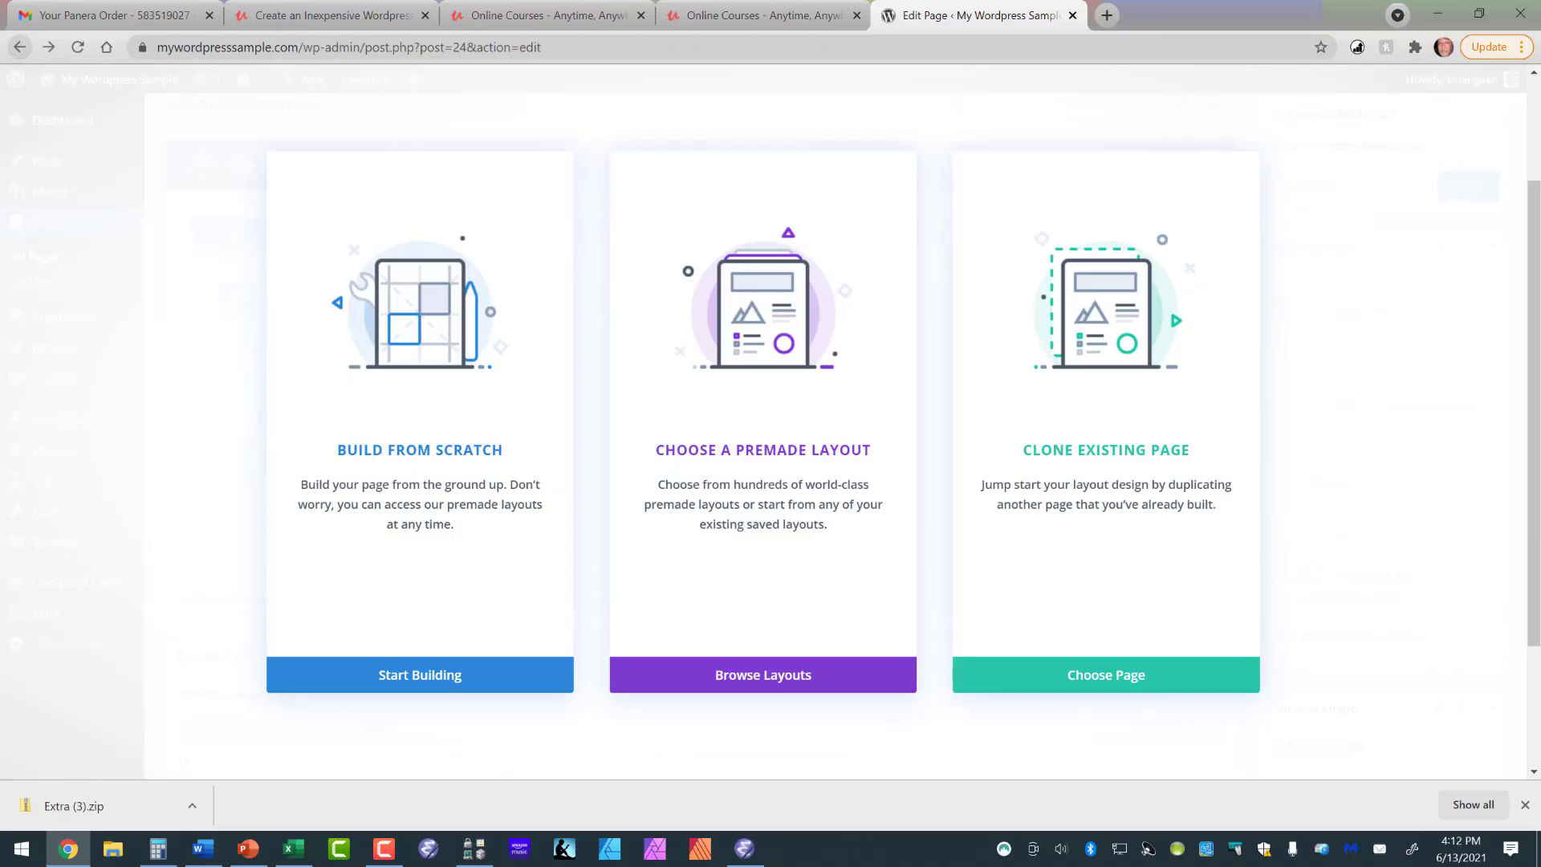
click(20, 47)
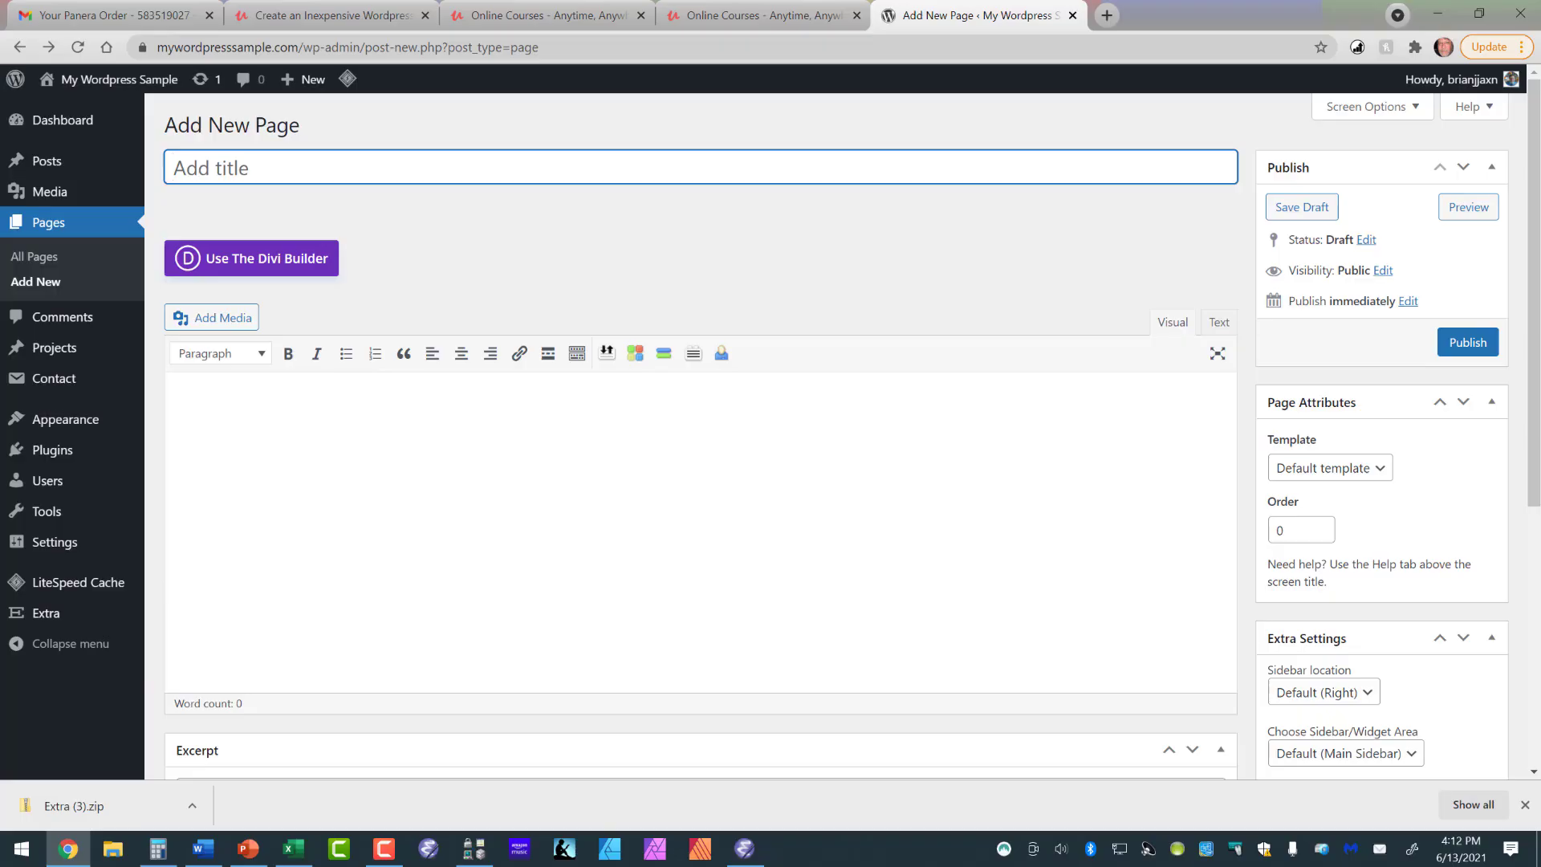
- Title the new page "About" and place the cursor in its empty content area
text(About)
click(207, 407)
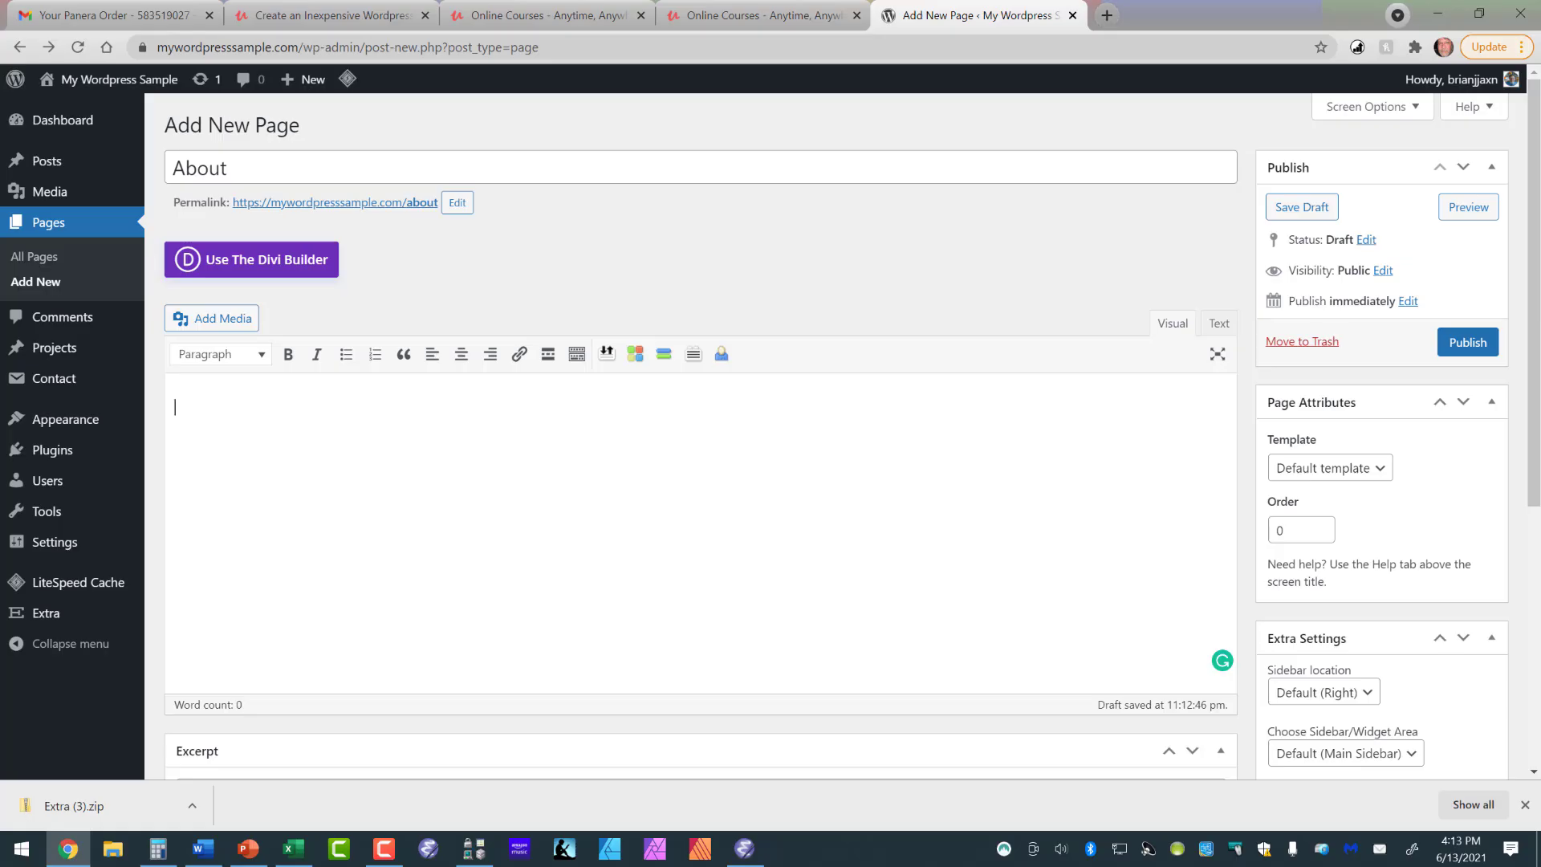
- Open Udemy in a new browser tab and go to the instructor's profile settings
click(1106, 15)
click(642, 48)
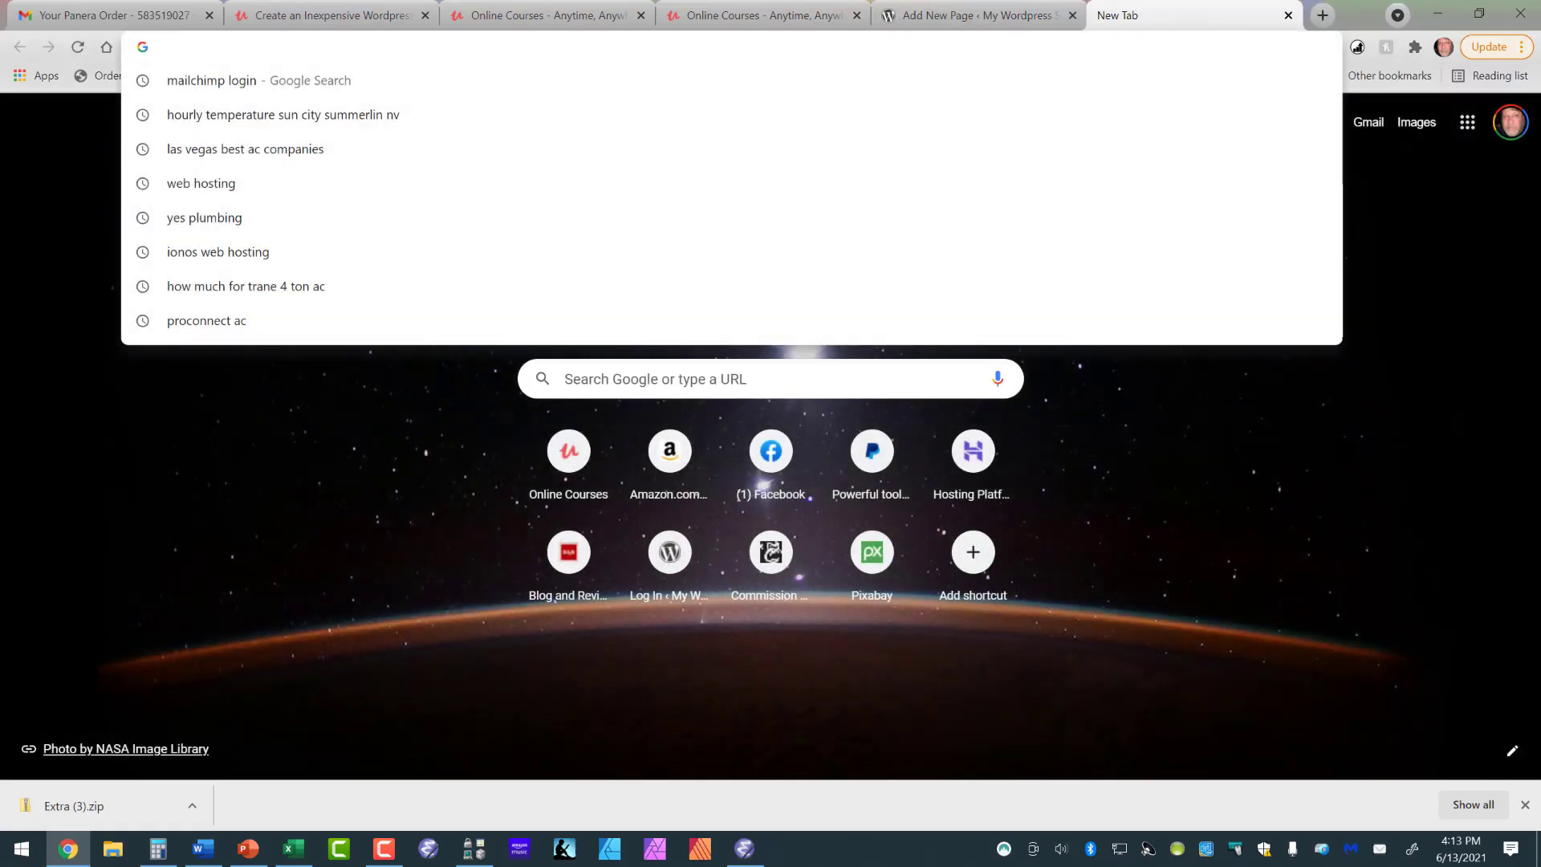
text(udemy.com)
key(Return)
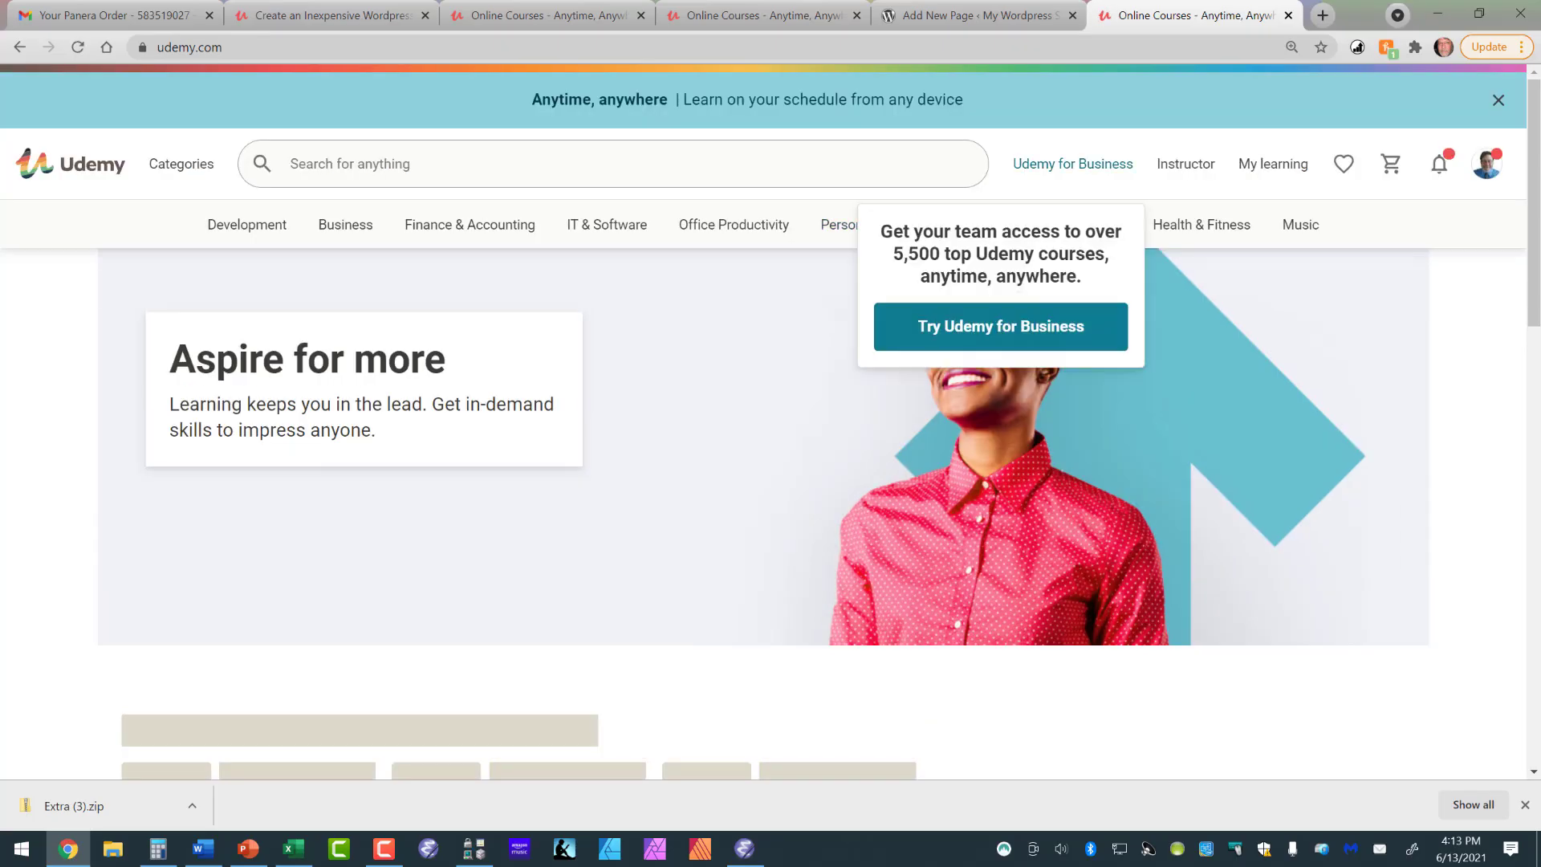
click(1185, 164)
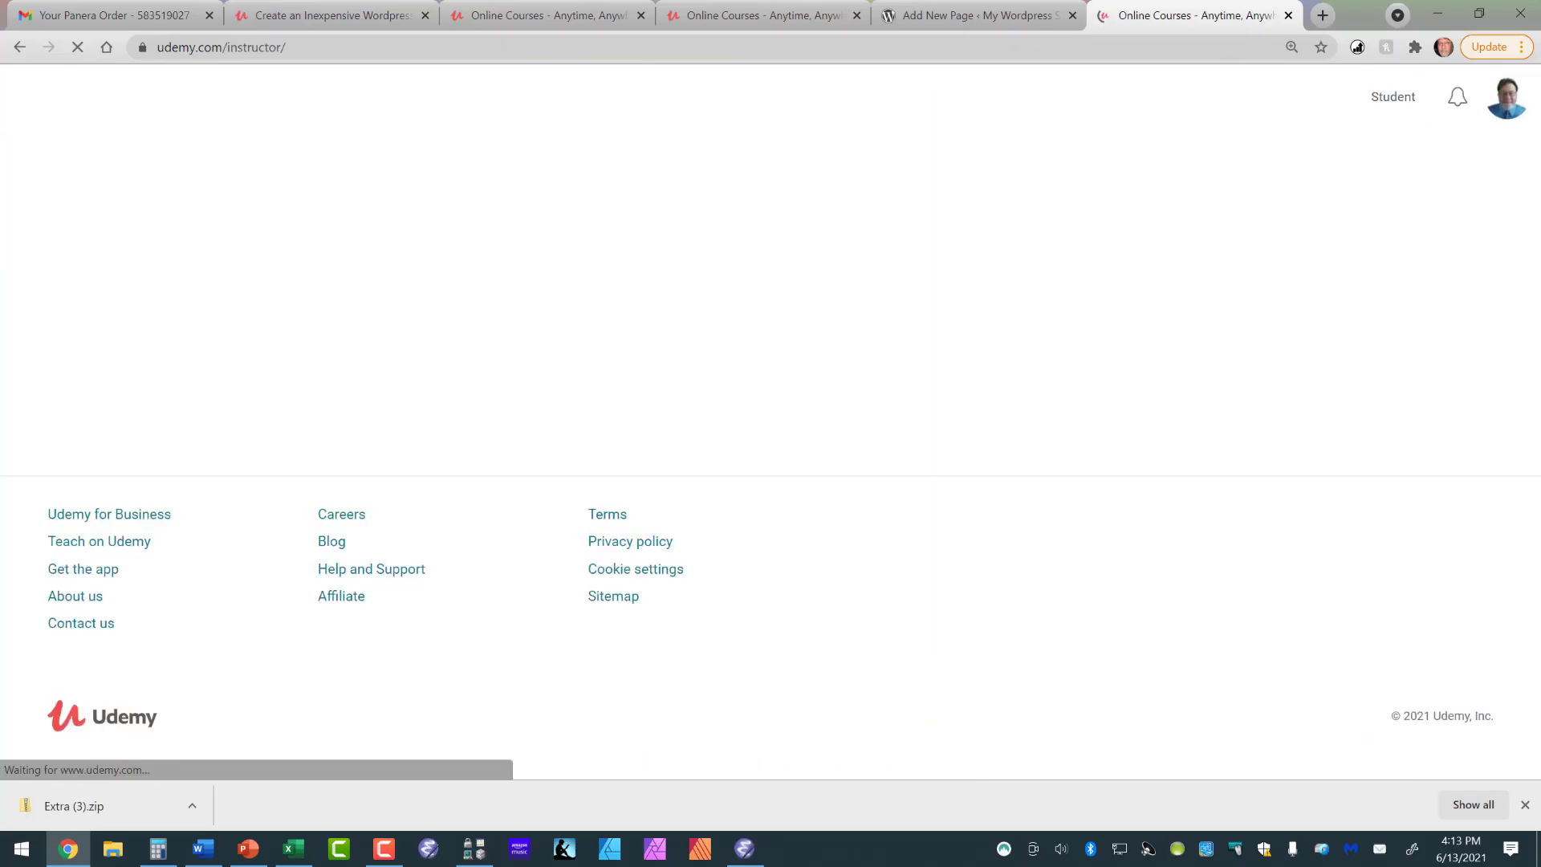
mouse_move(1491, 98)
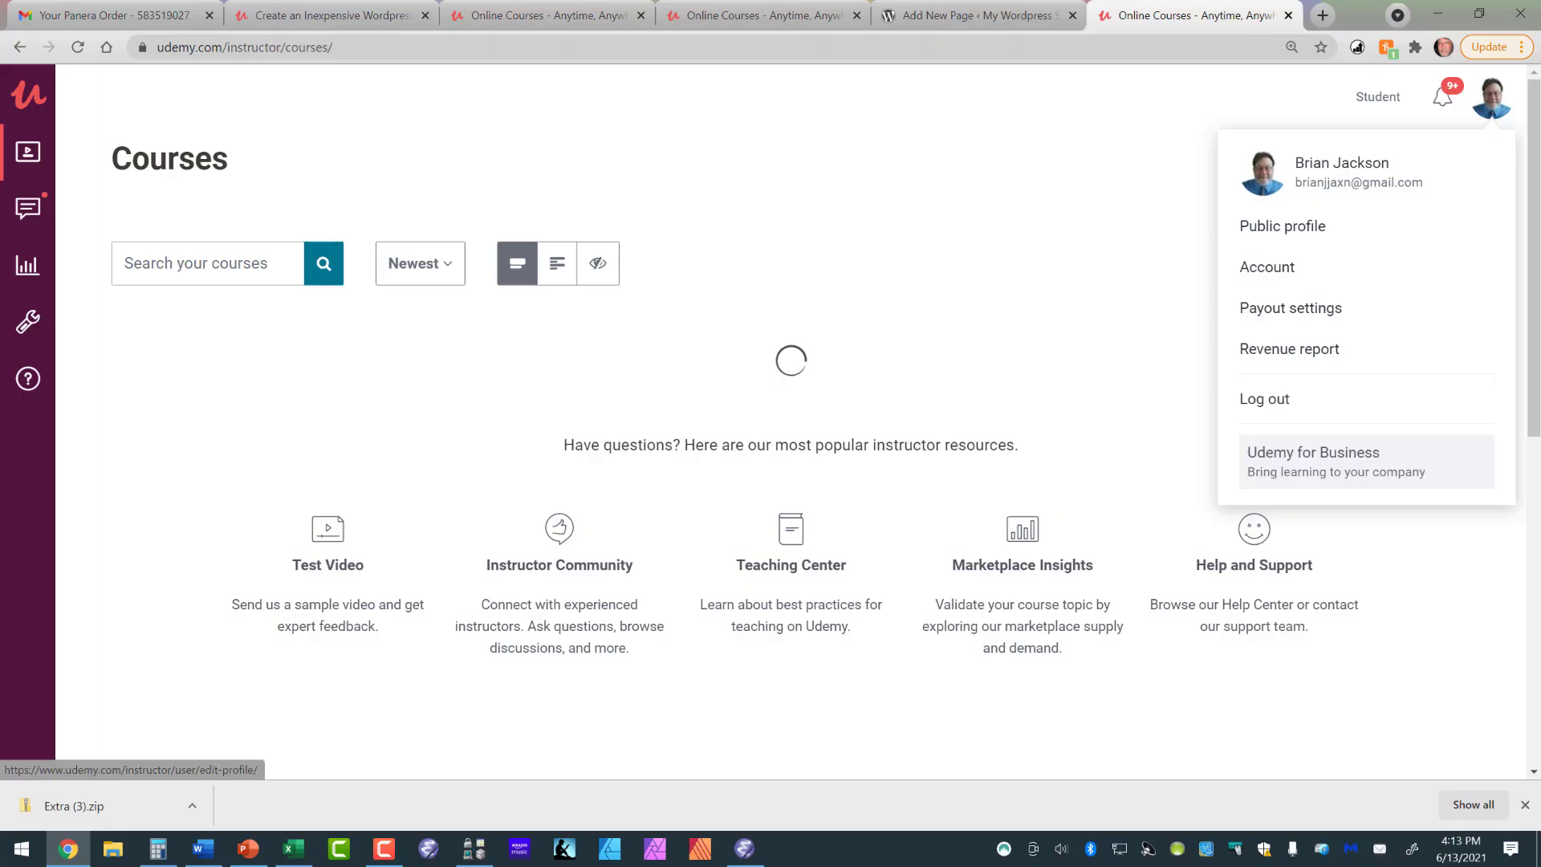
click(1365, 172)
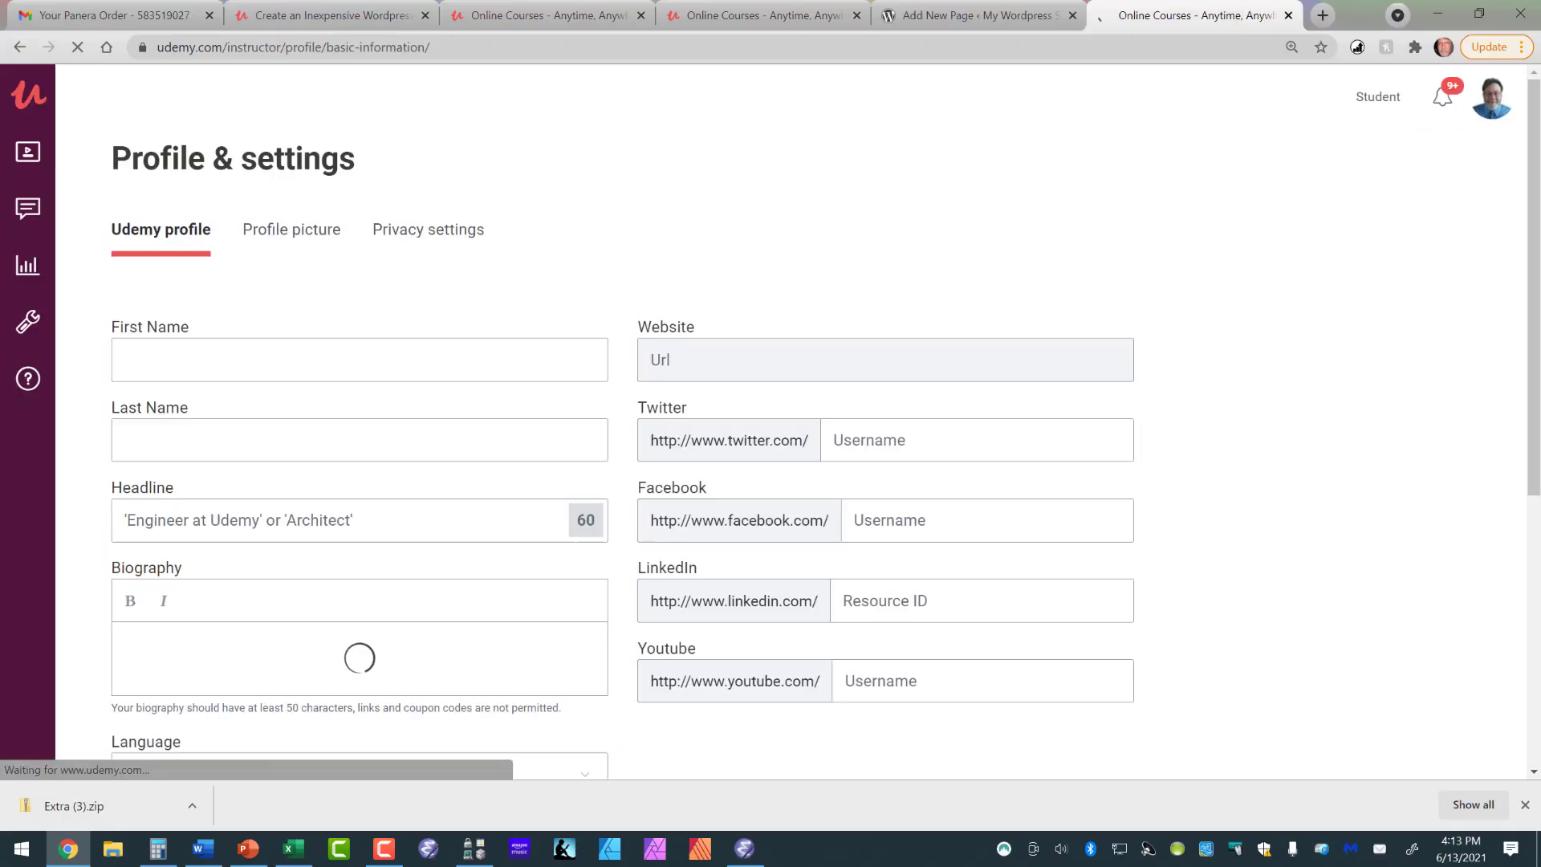
- Copy the entire biography text from the Udemy instructor profile
scroll(791, 422, down, 1)
scroll(791, 421, down, 3)
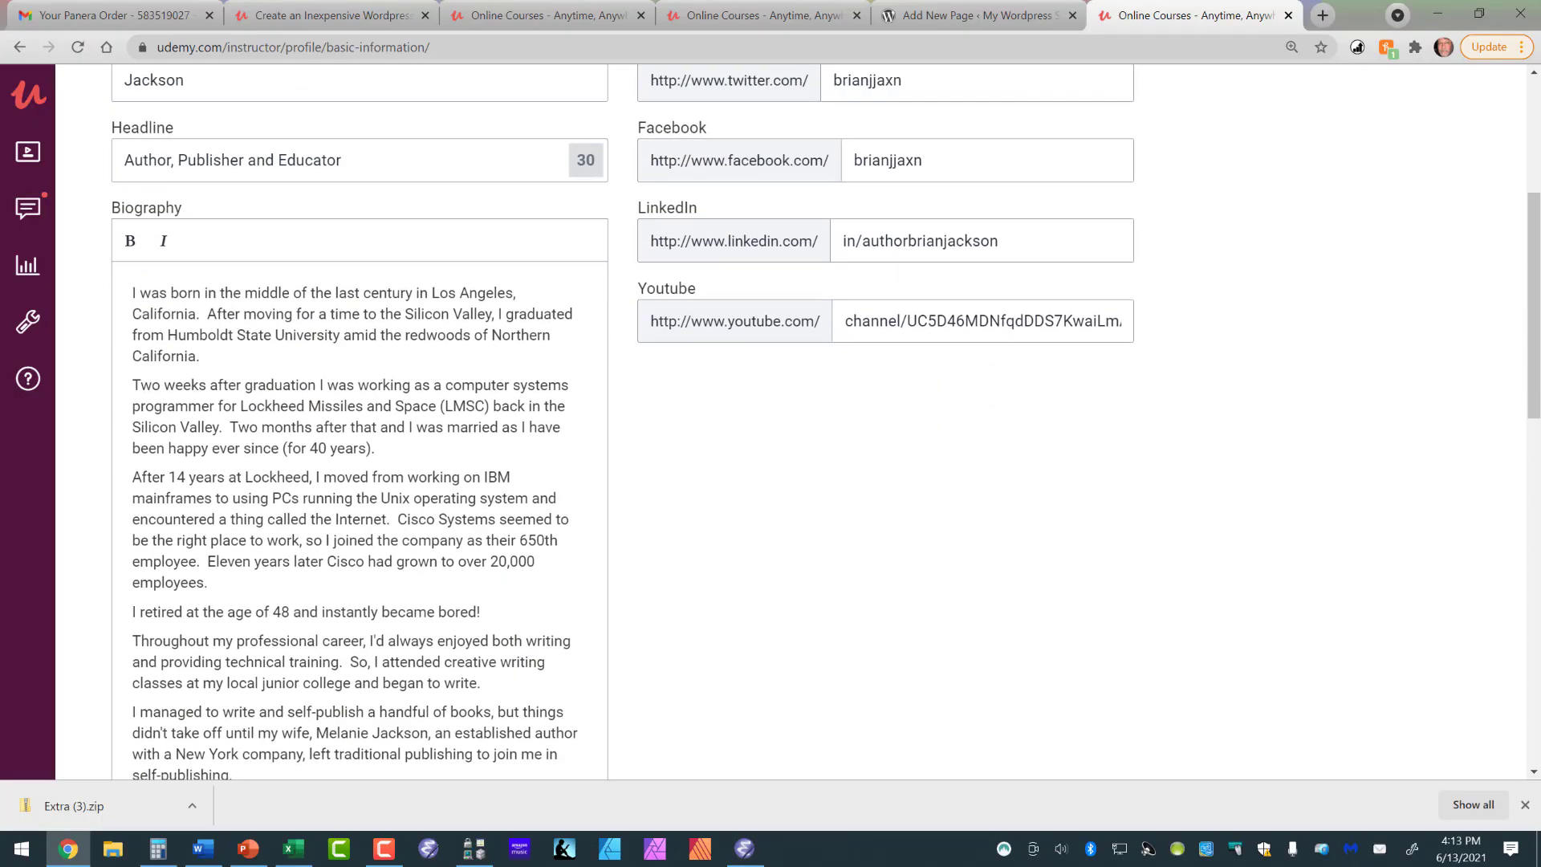
drag(132, 293, 185, 602)
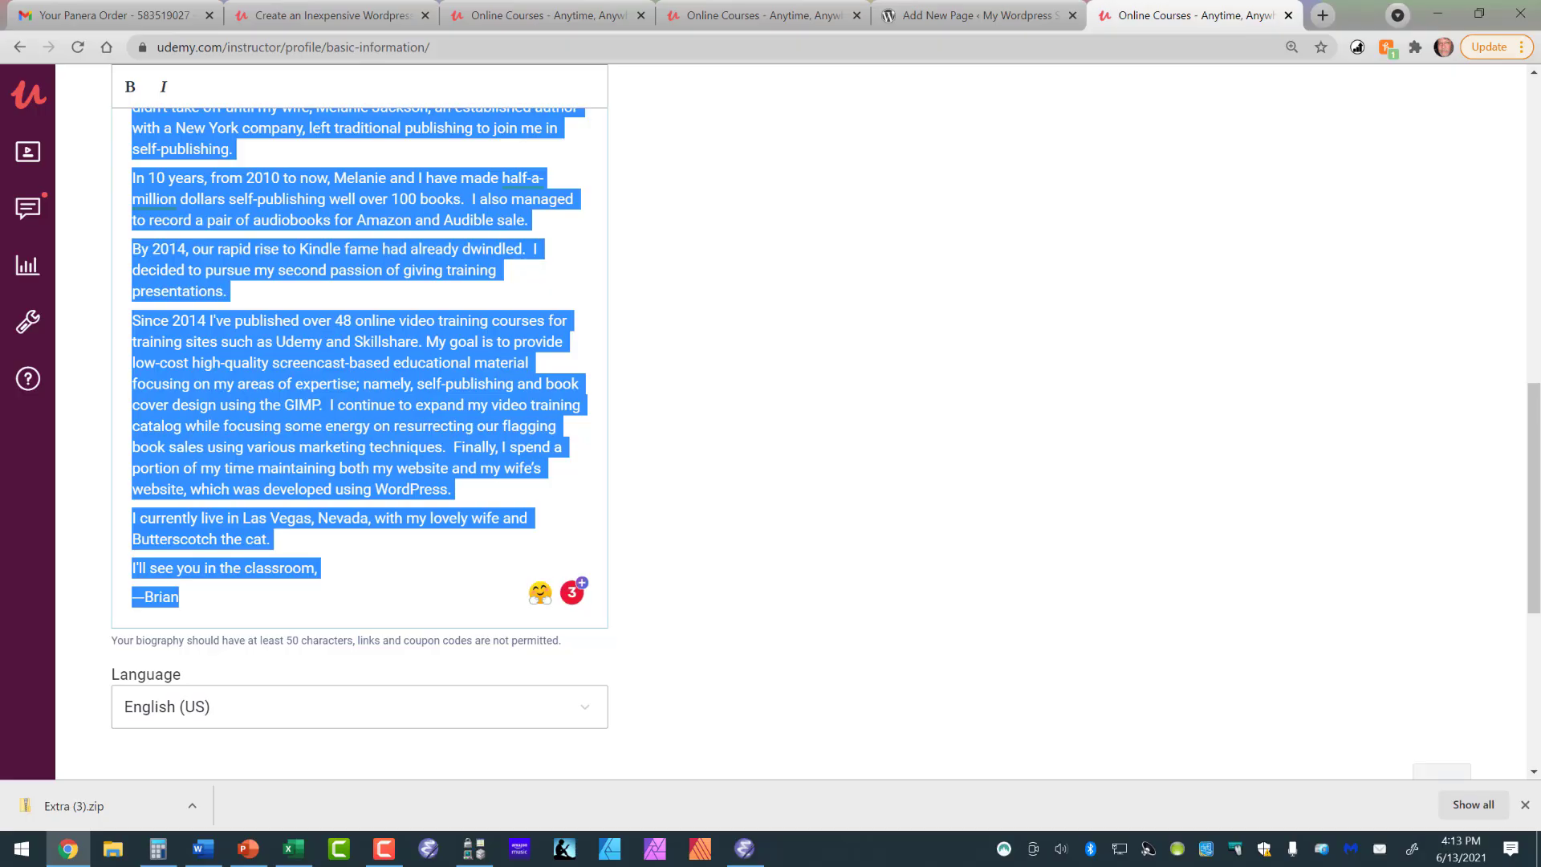
right_click(416, 448)
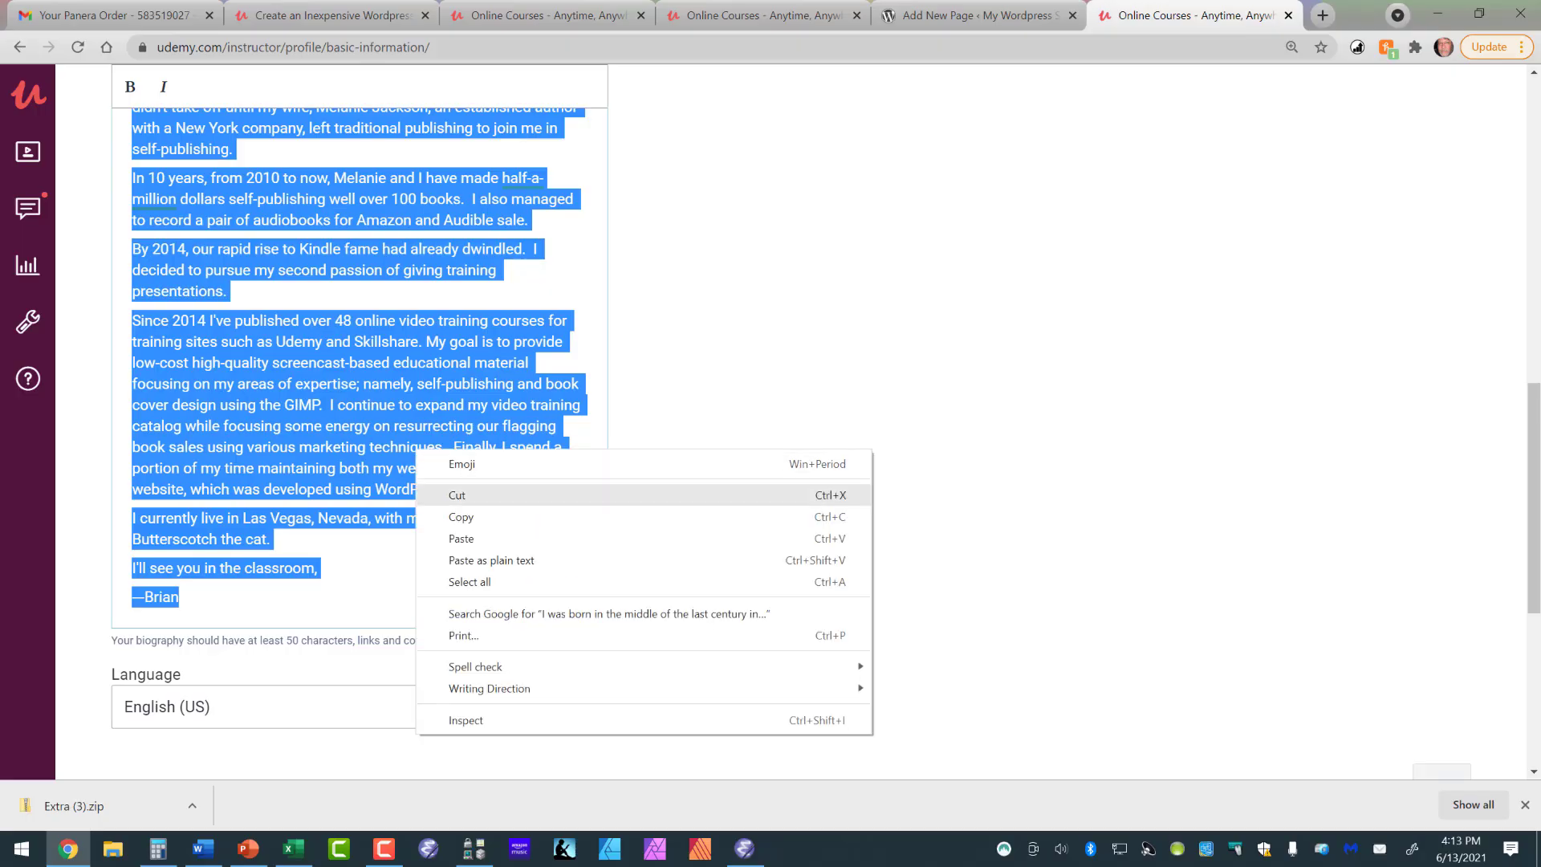
click(450, 516)
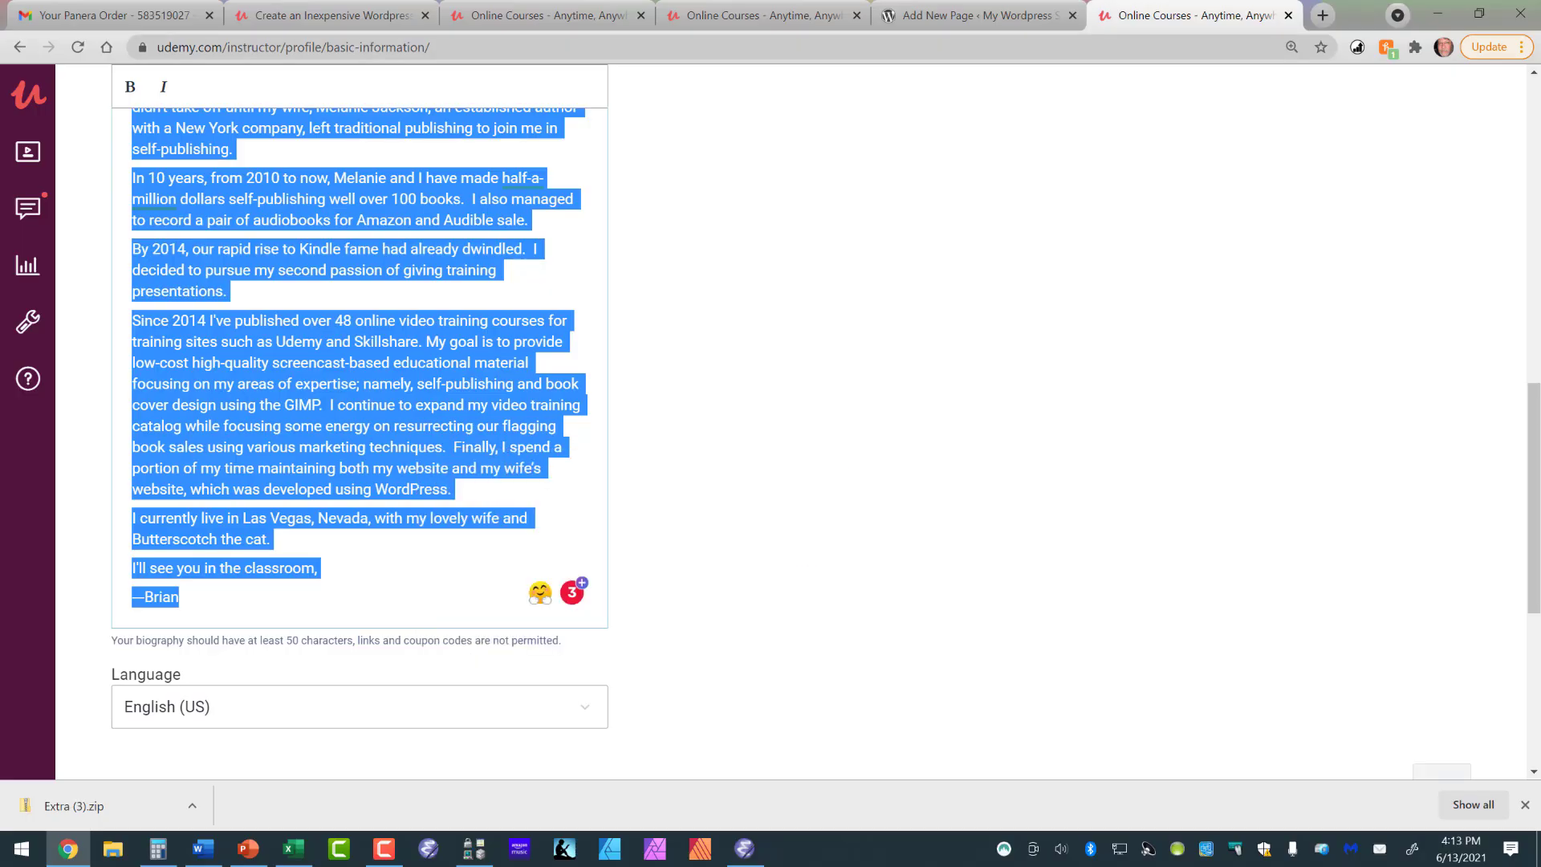
- Switch back to the WordPress page editor and paste the copied biography as the About page's content
click(971, 16)
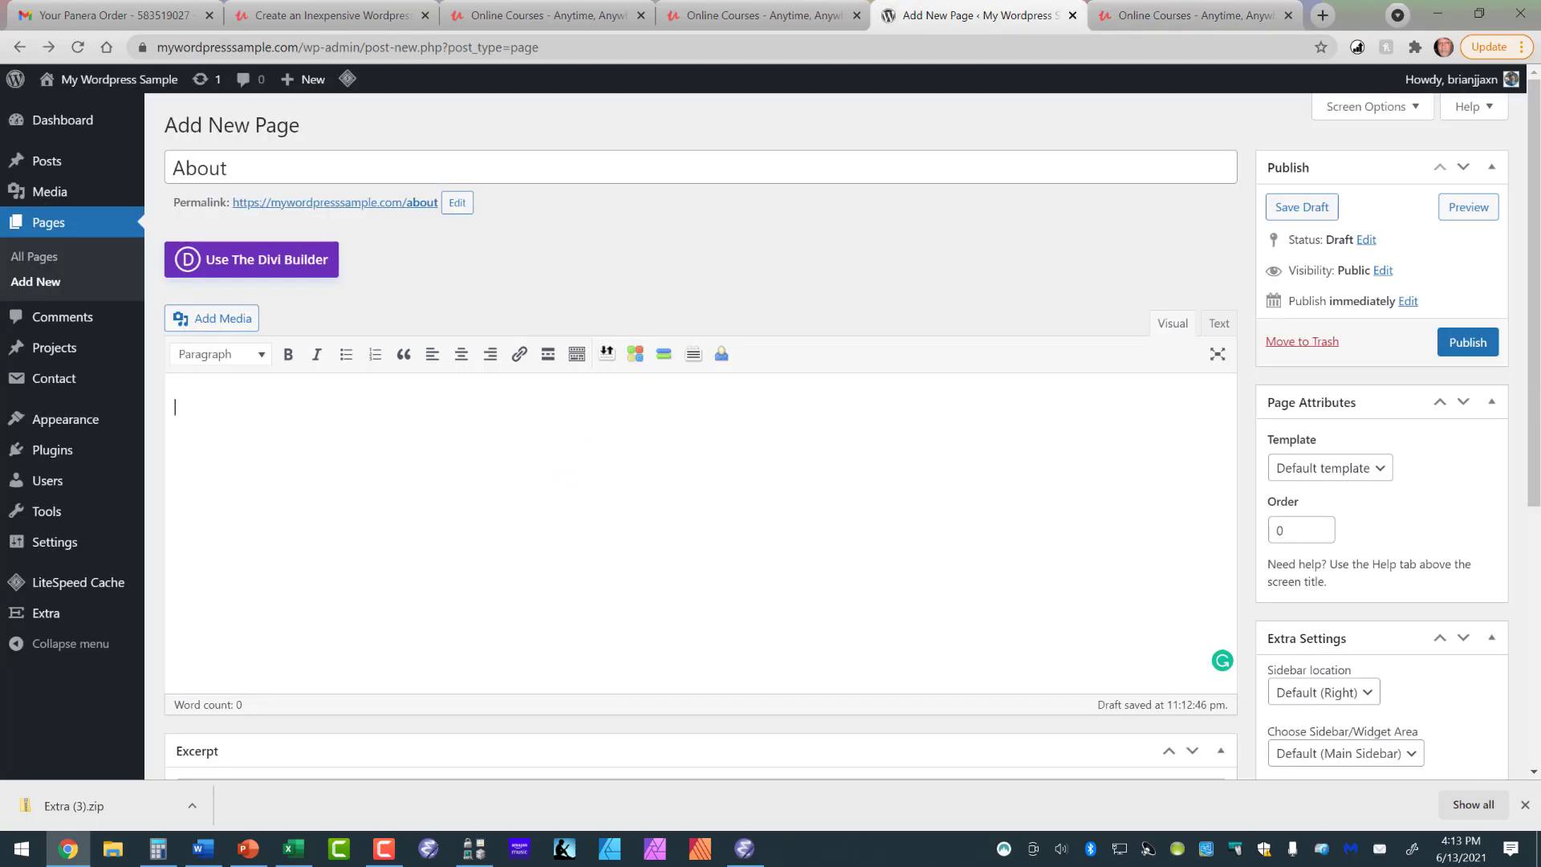
right_click(268, 411)
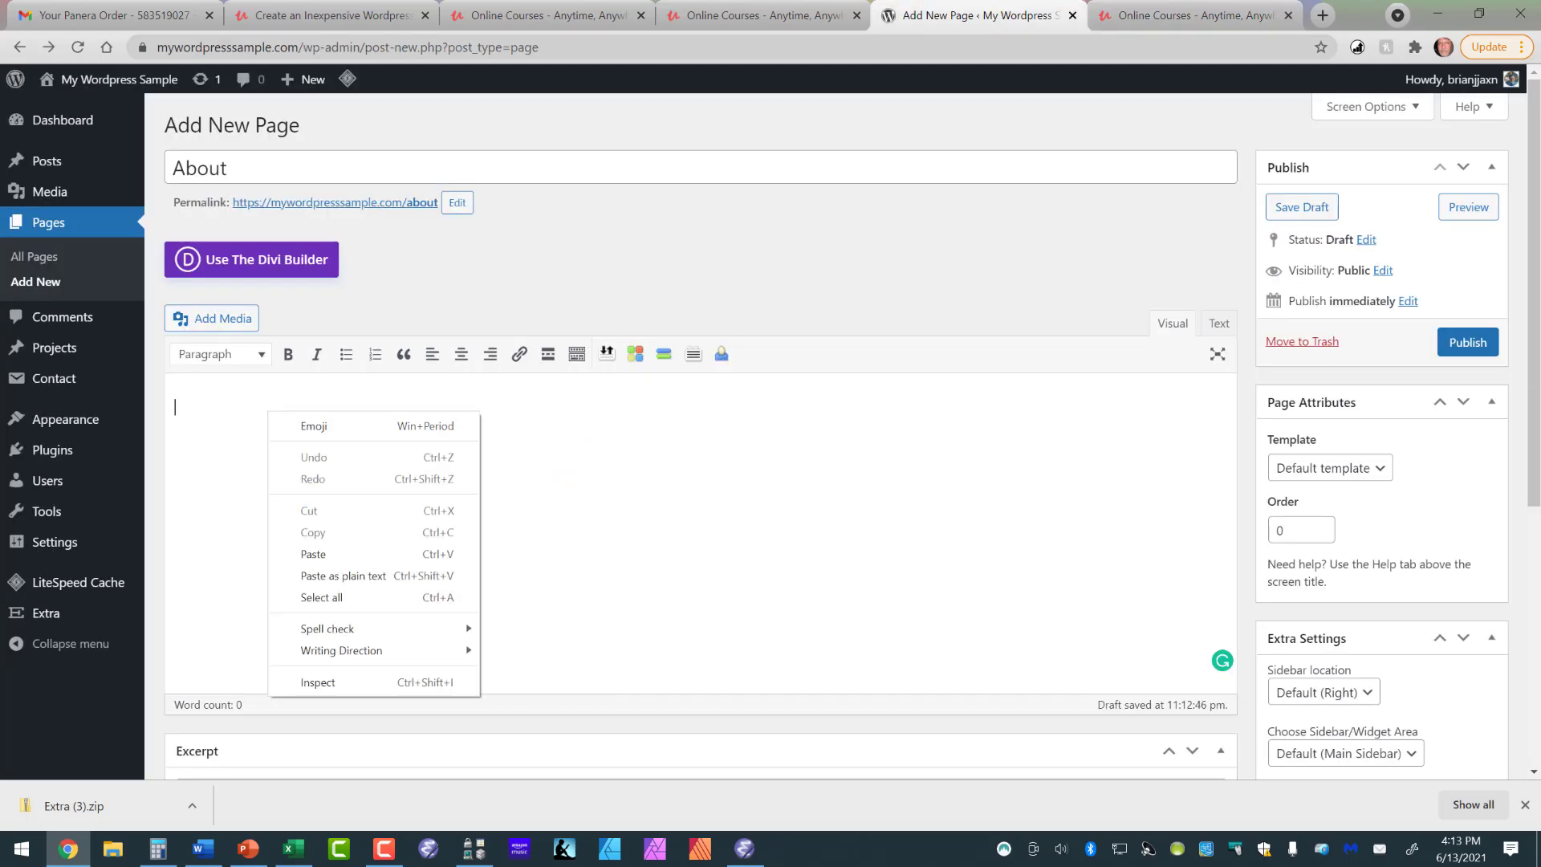
click(313, 553)
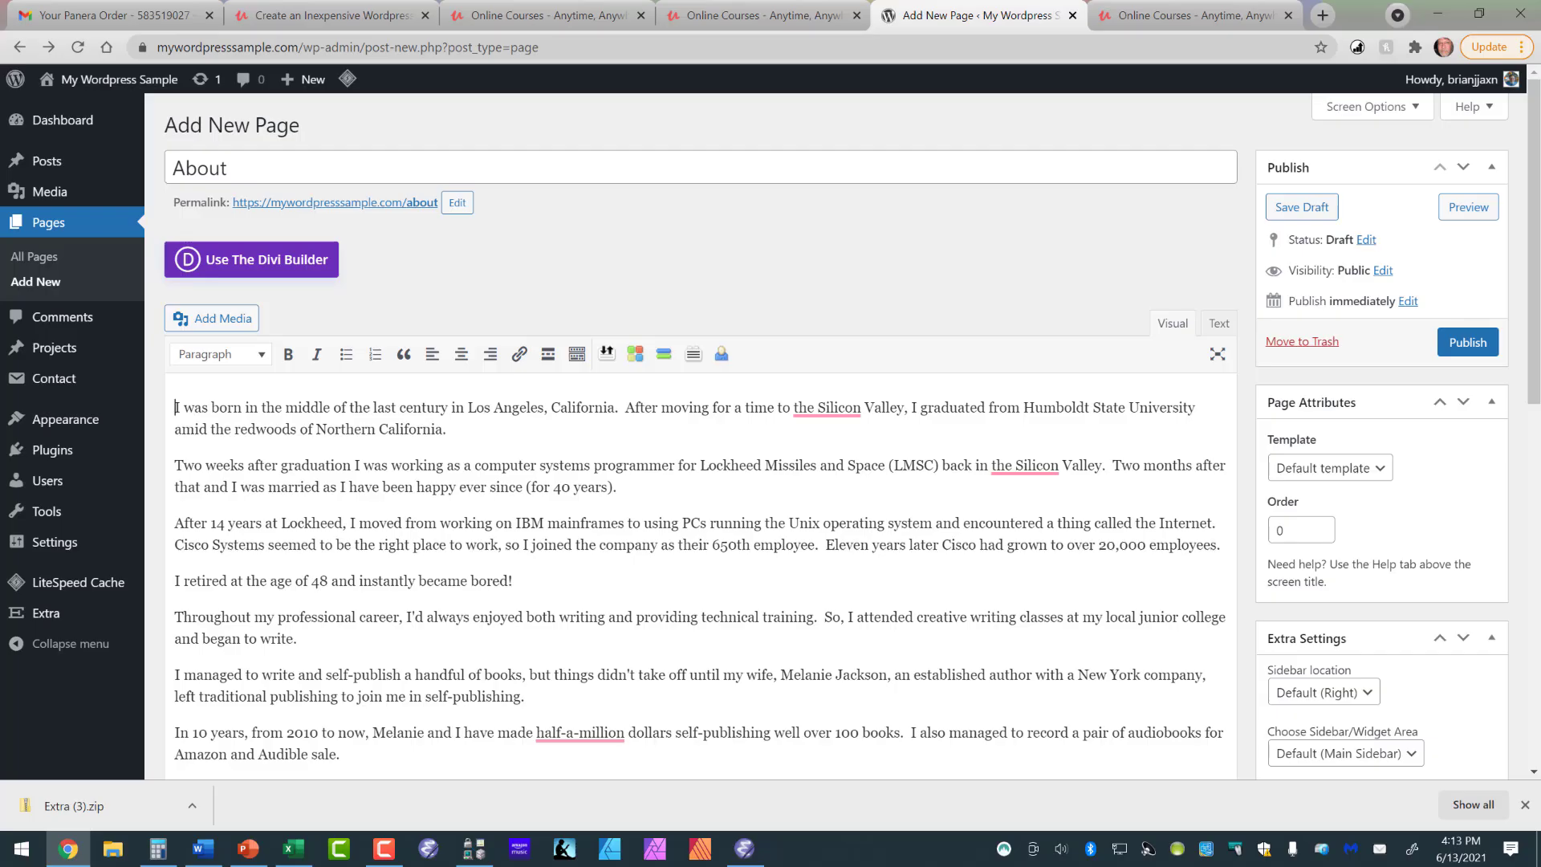
- Start the About page's text with "Hi, my name is" followed by the author's full name and a period
text(I)
key(BackSpace)
text(Hi, my name)
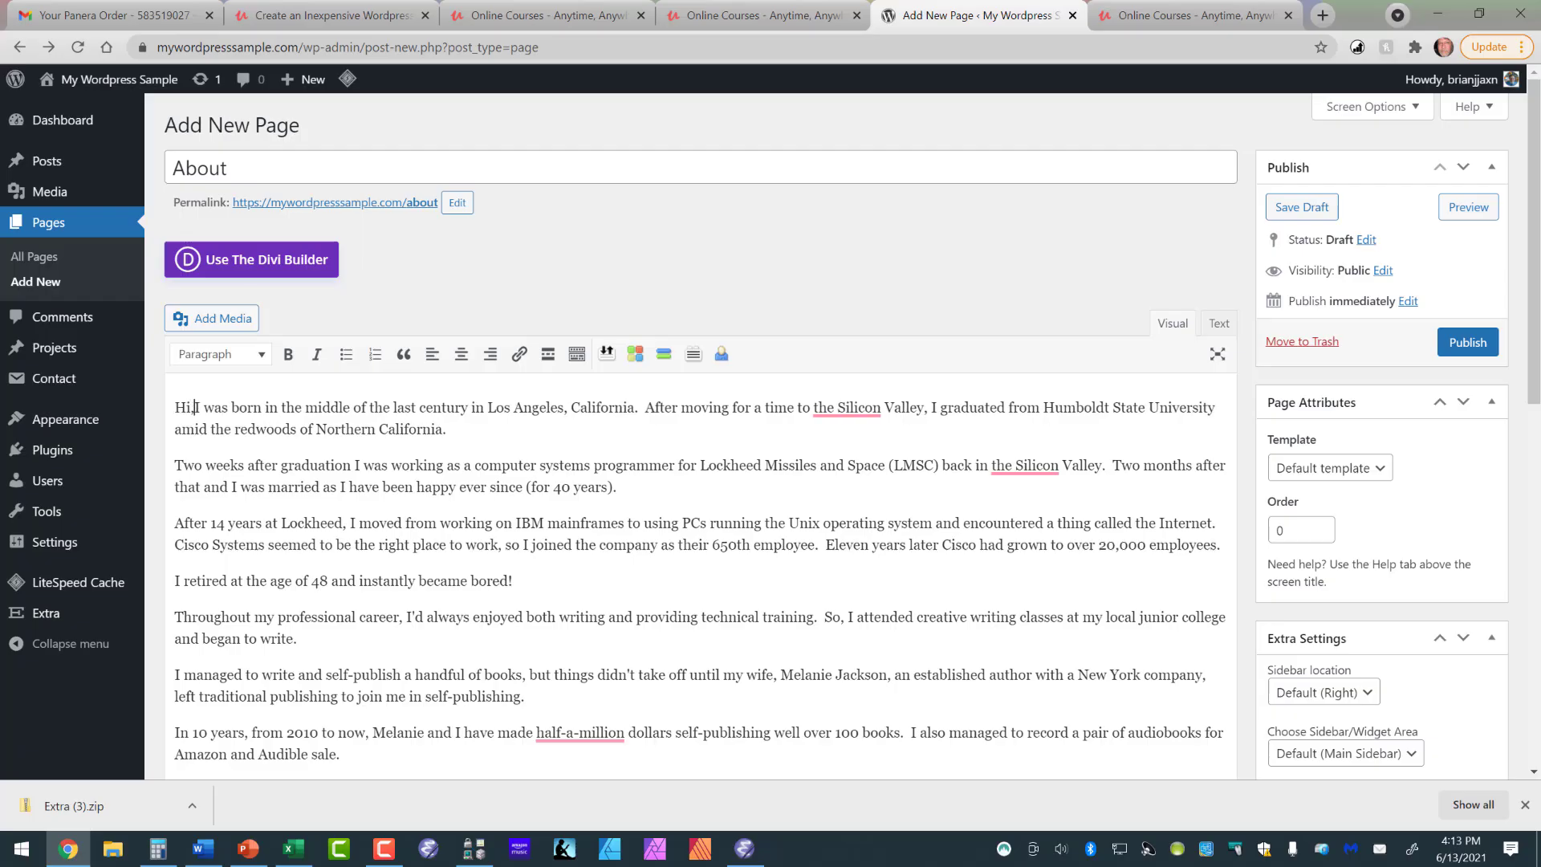
text( is B)
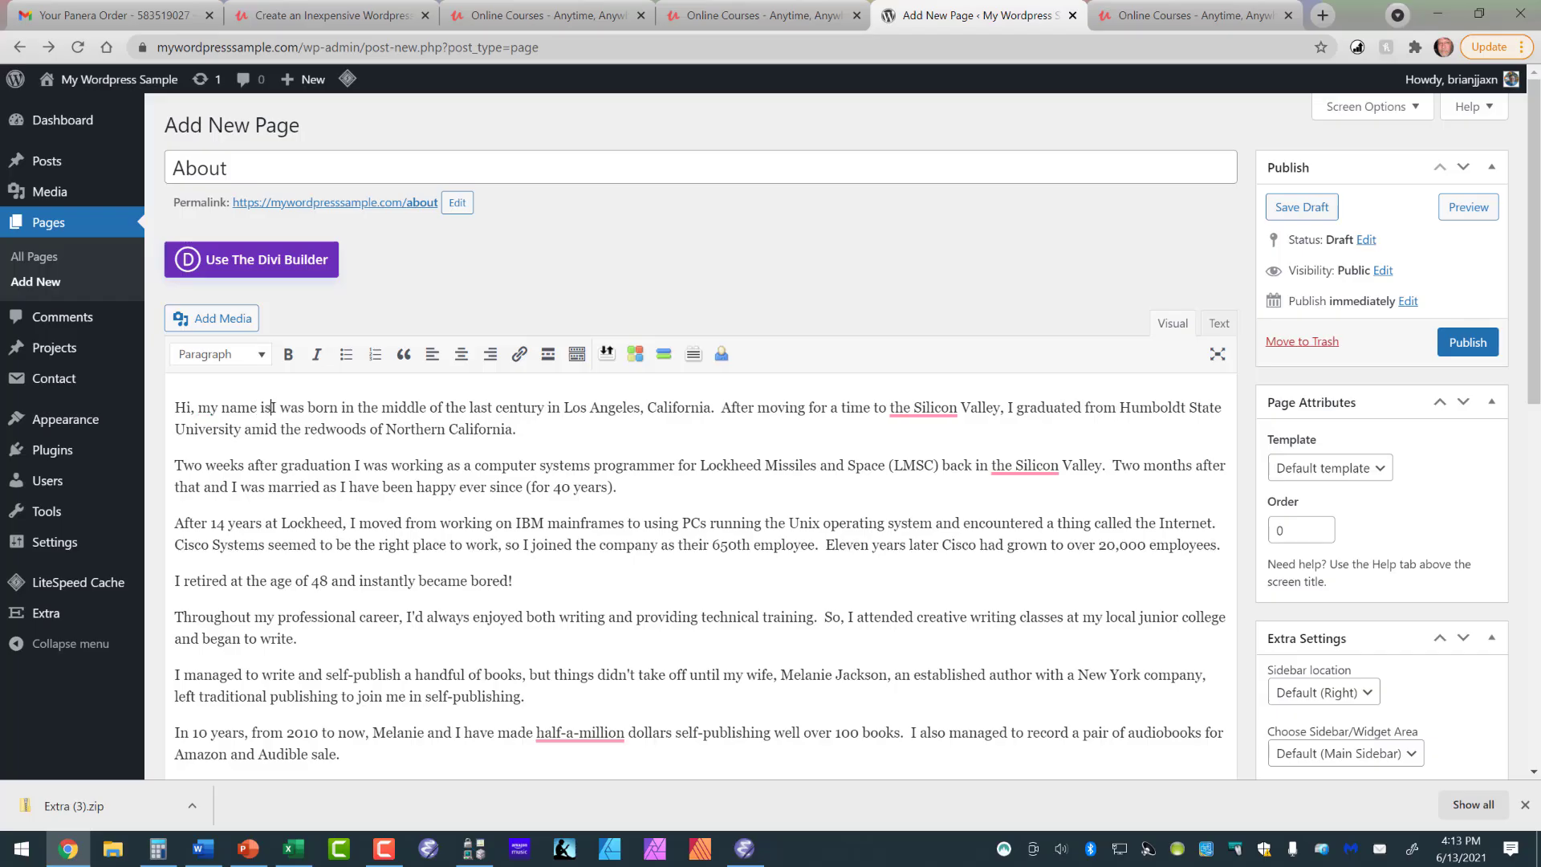
text(rian Jackso)
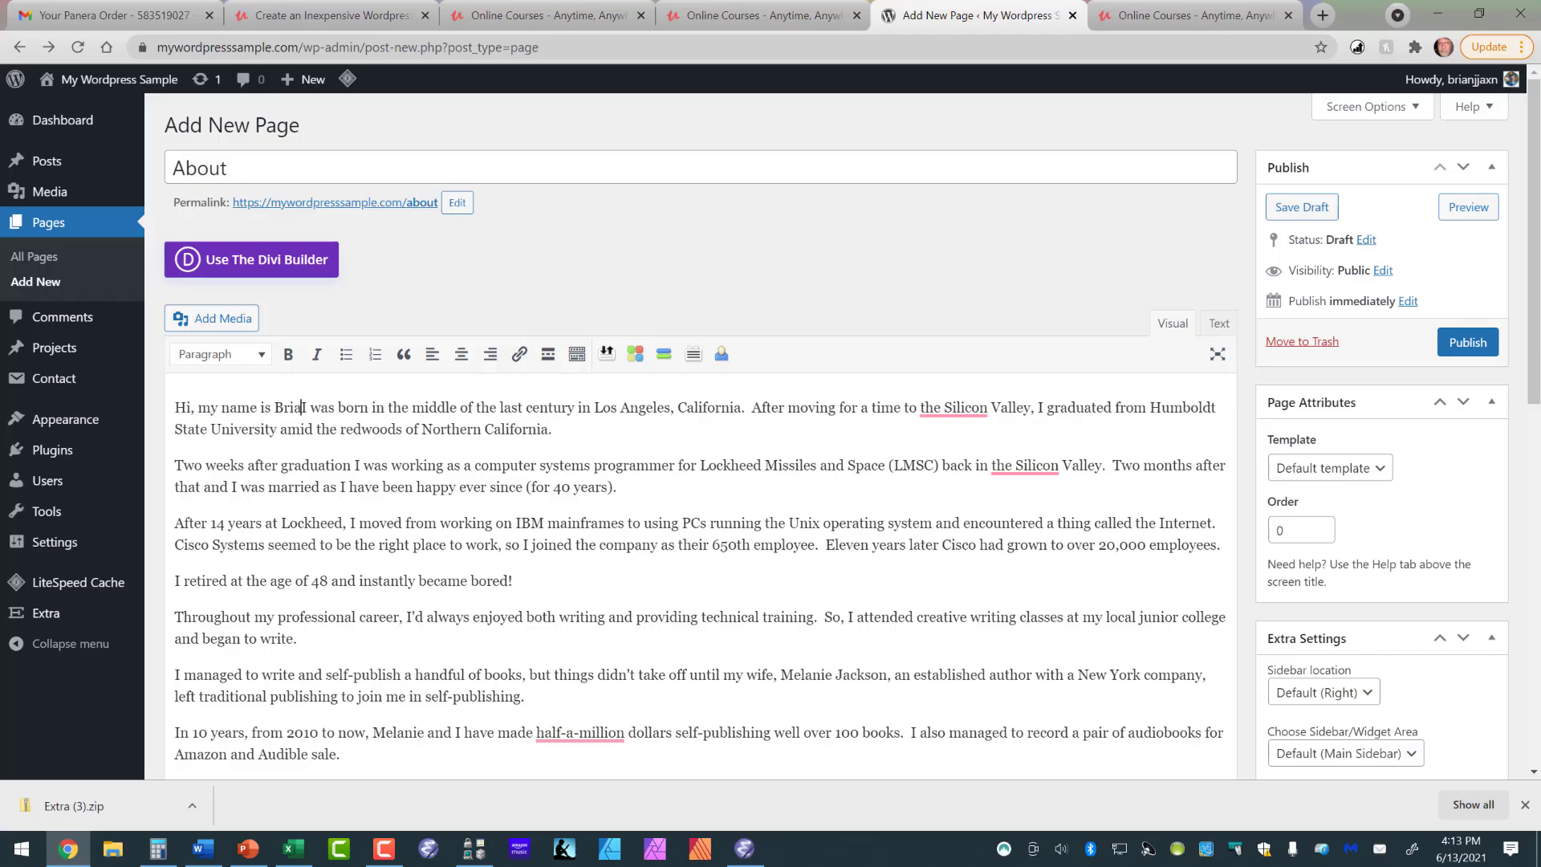
text(n.  )
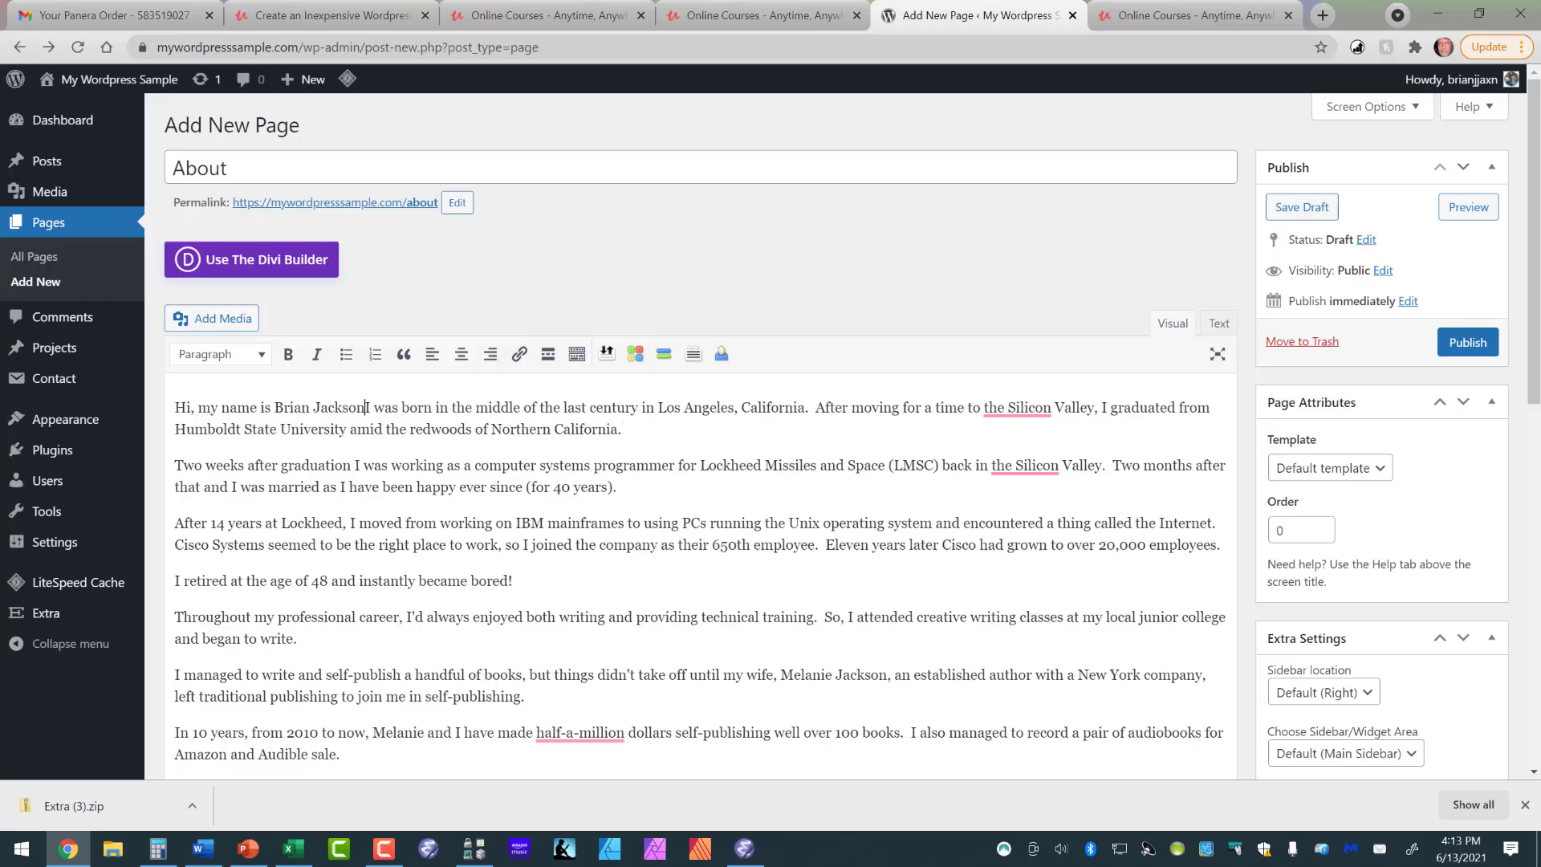
text(I'm the pr)
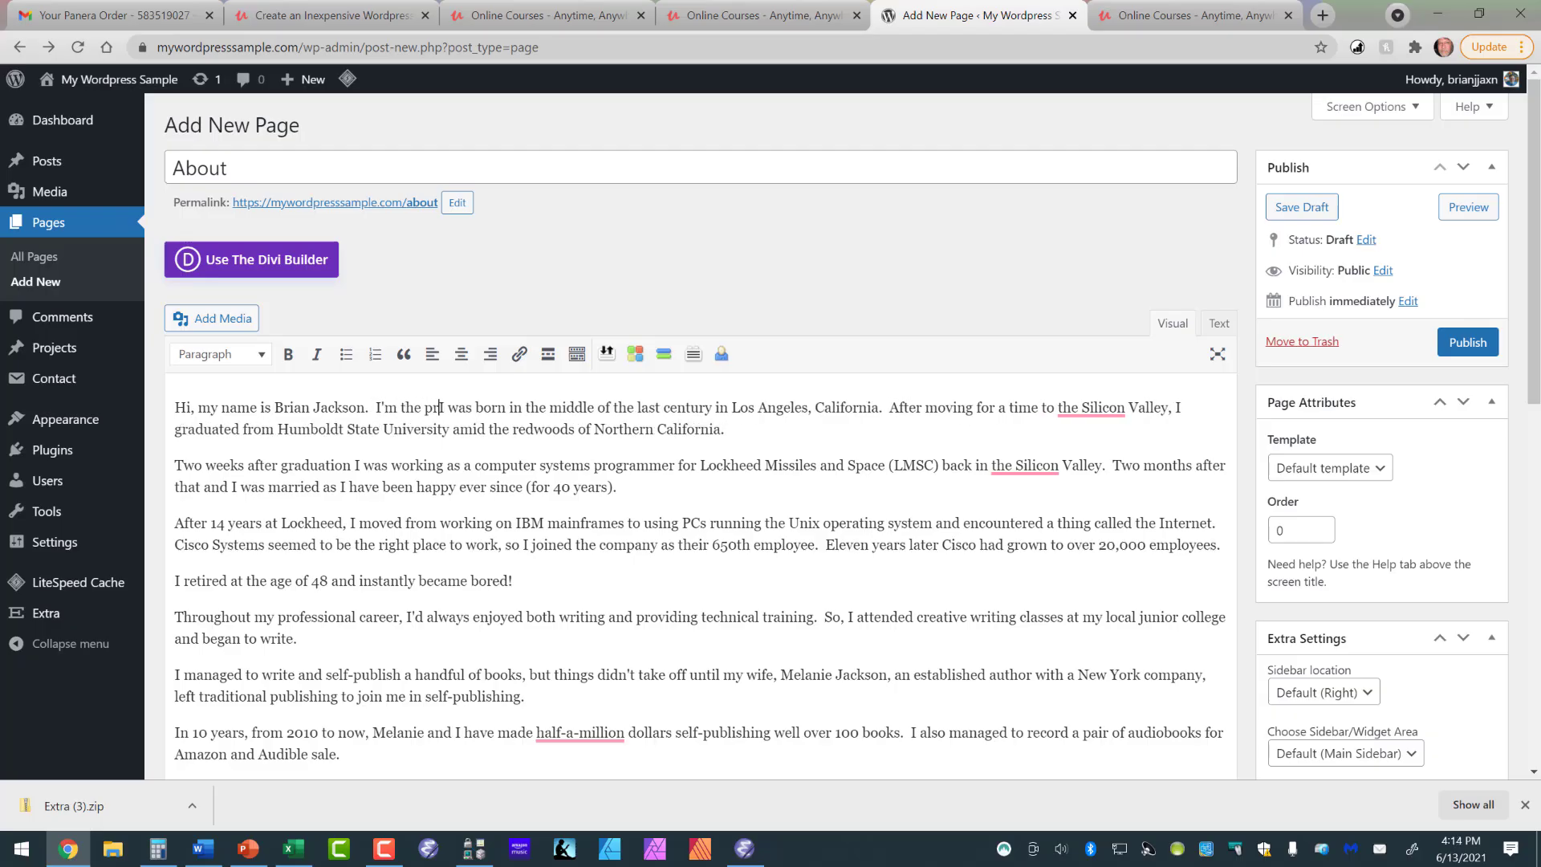
text(opriet)
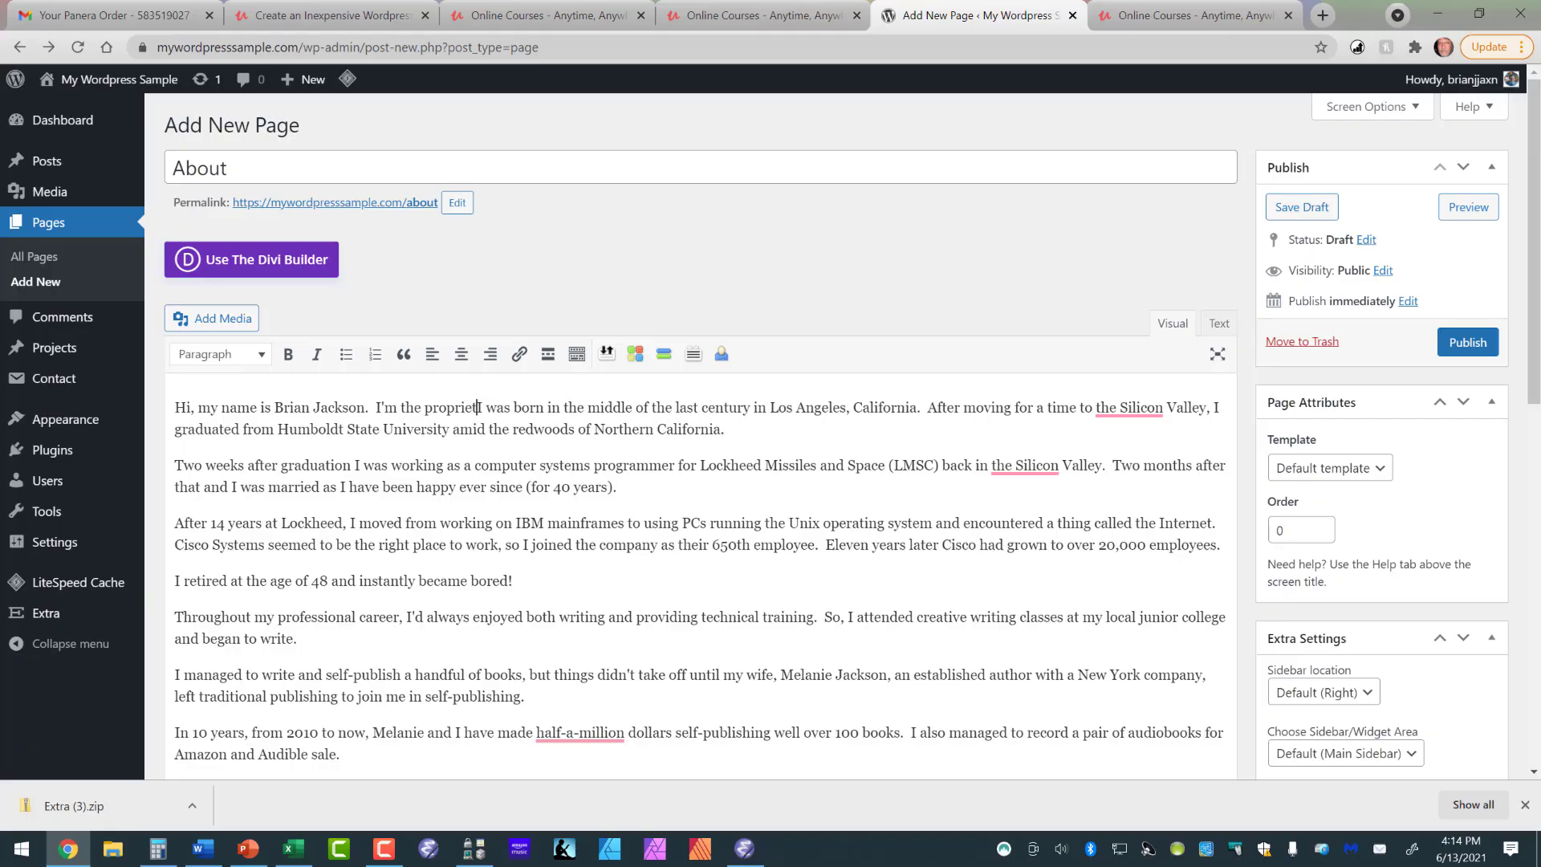
text(or of)
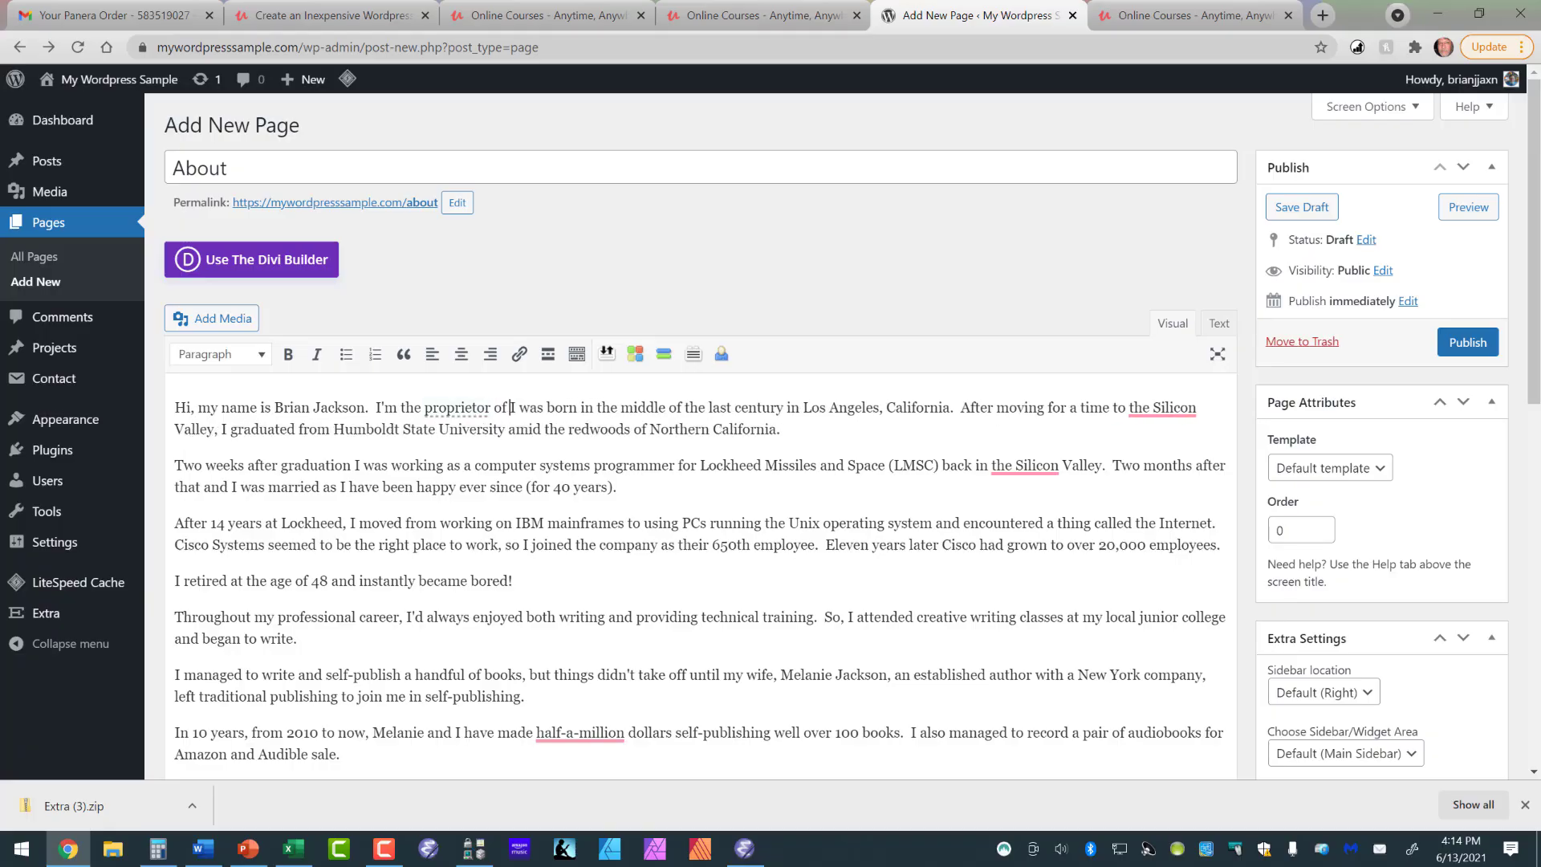
text( this webs)
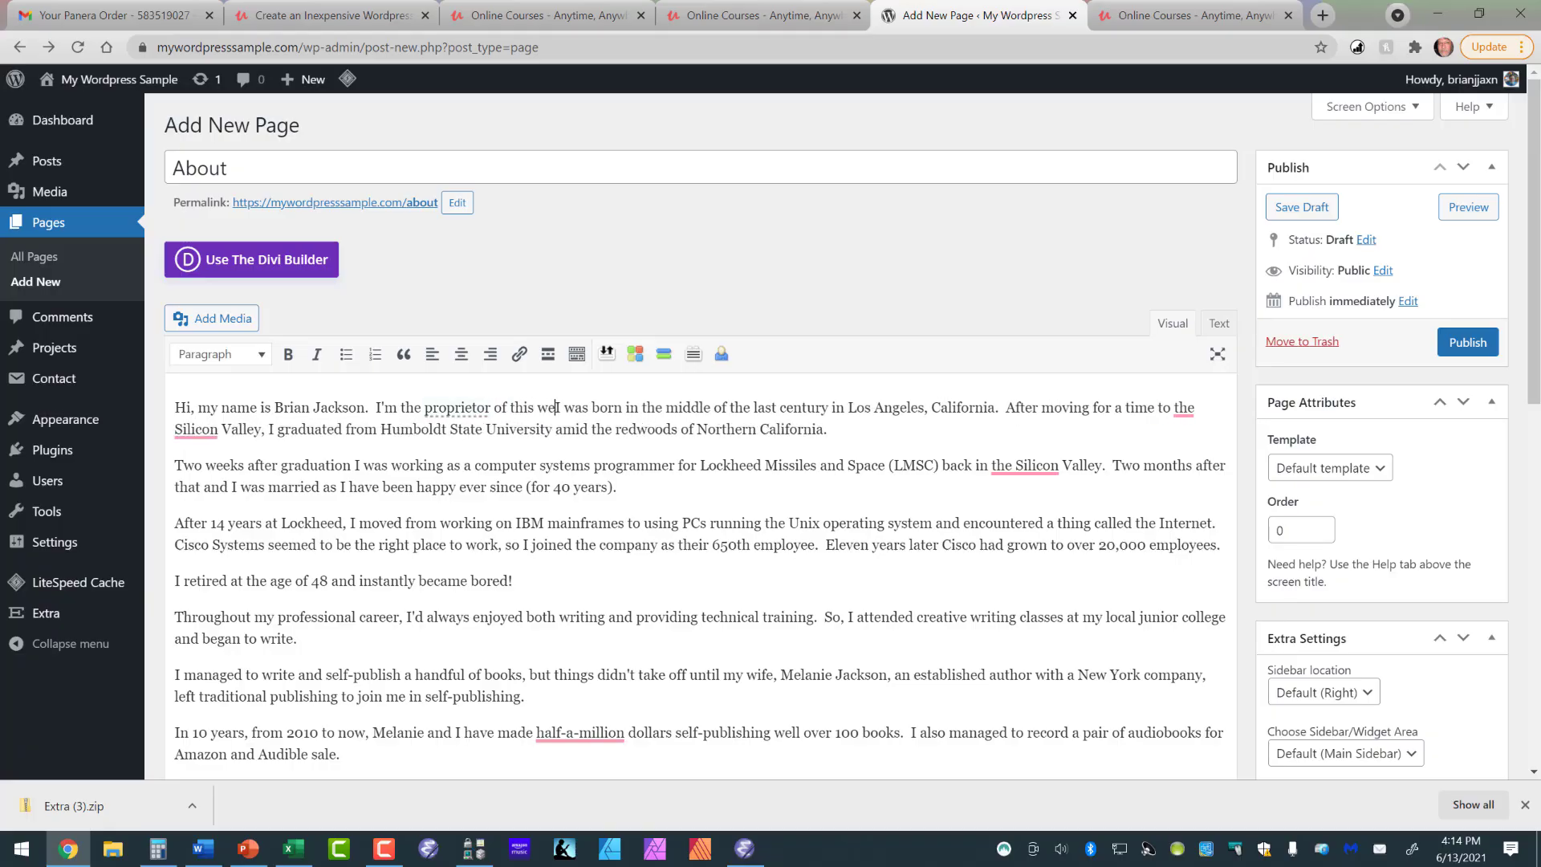
text(ite.)
- Add the sentence "I'm the proprietor of this website." after the greeting and make the introduction its own paragraph
key(Return)
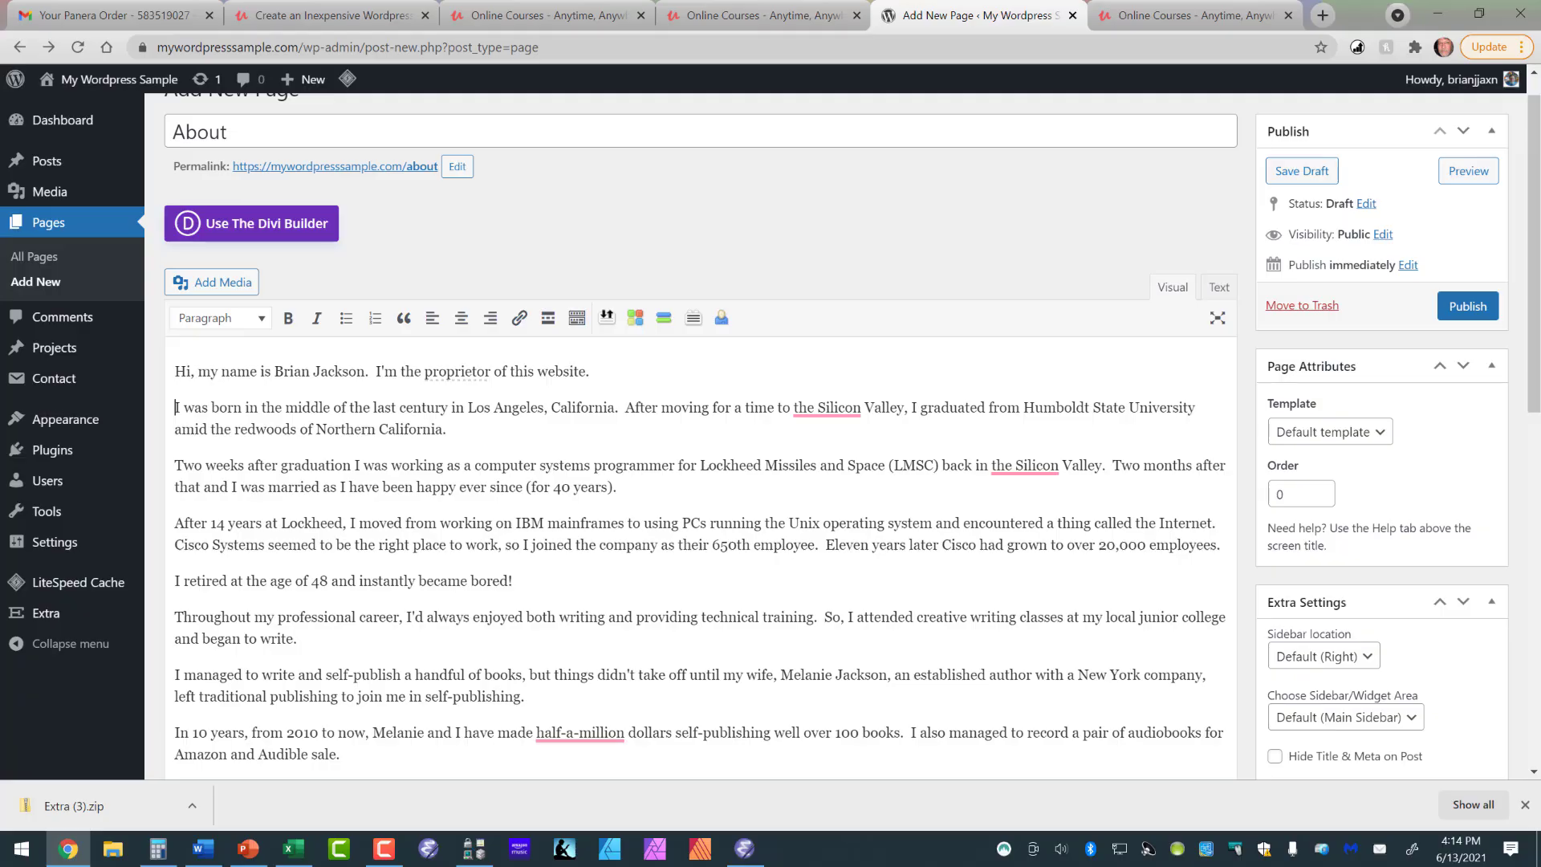
- Preview the draft About page, look through its full text, and view the site's home page
scroll(701, 482, down, 9)
scroll(701, 481, up, 5)
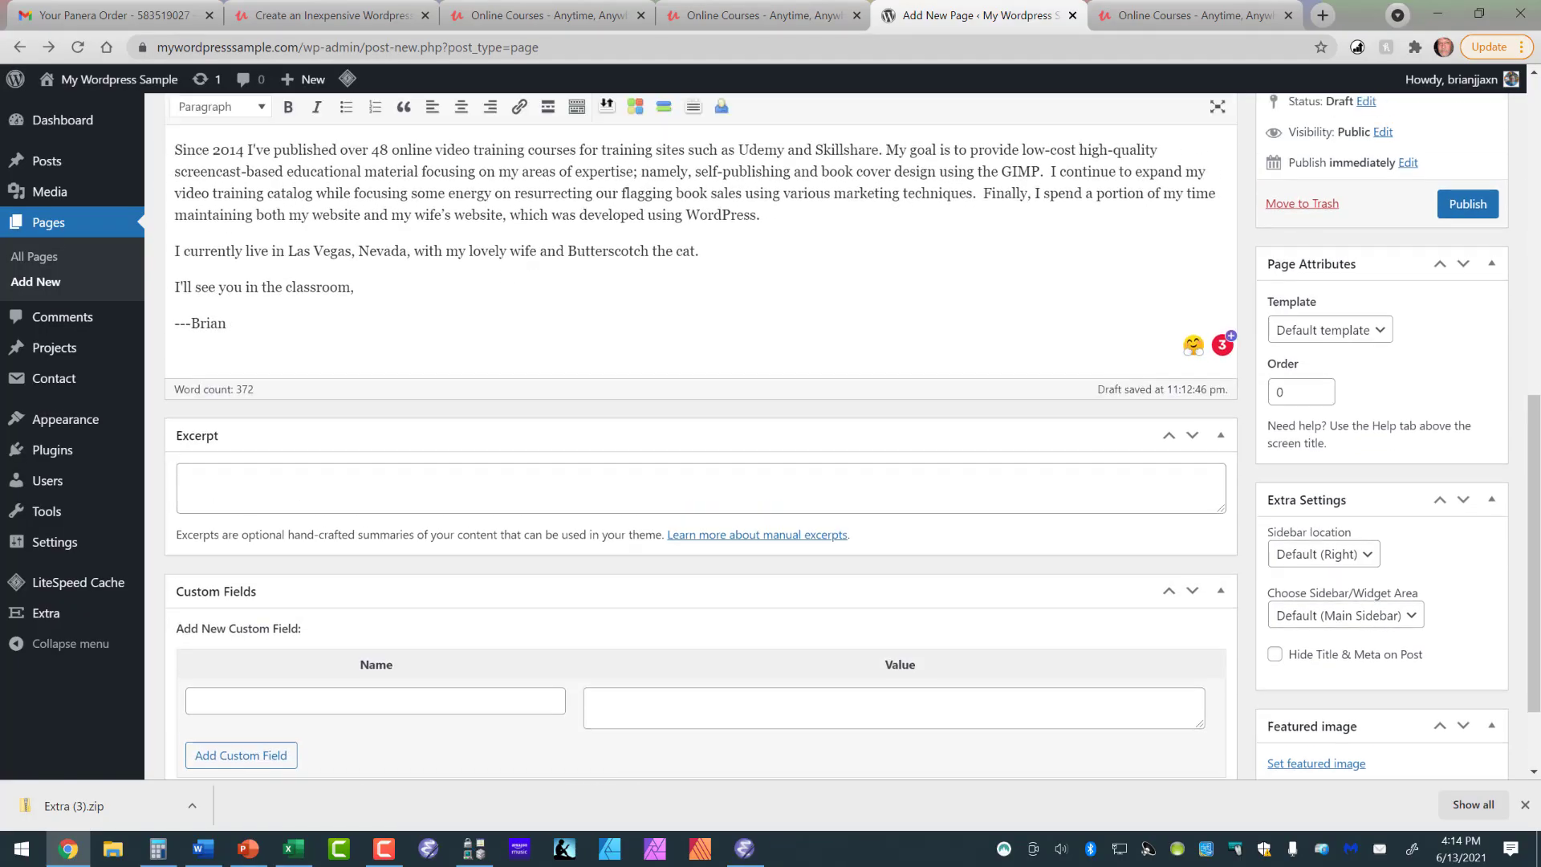
scroll(701, 482, up, 4)
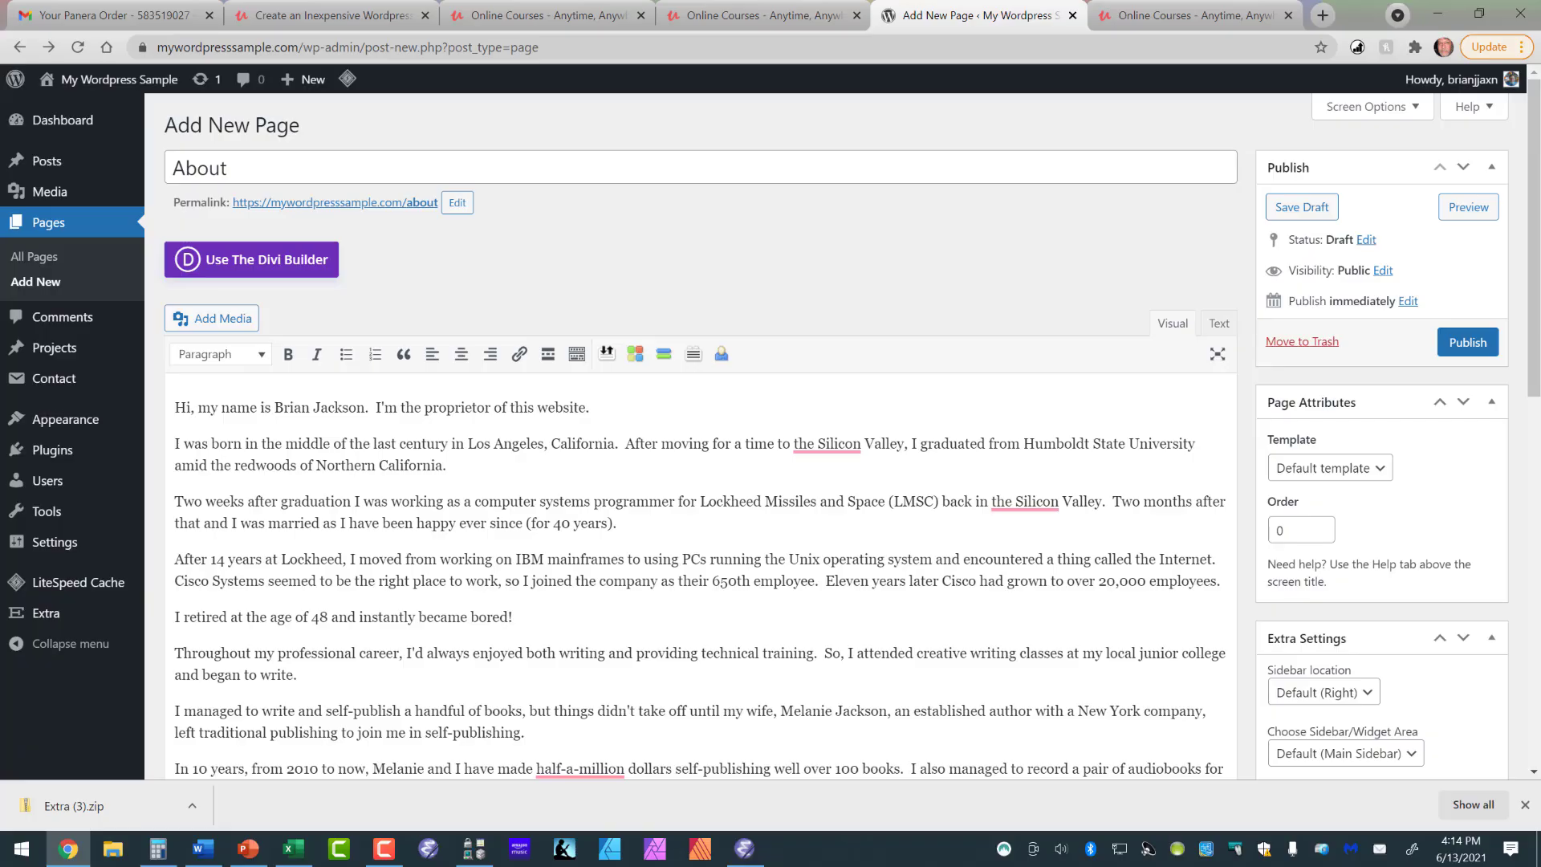
click(1468, 207)
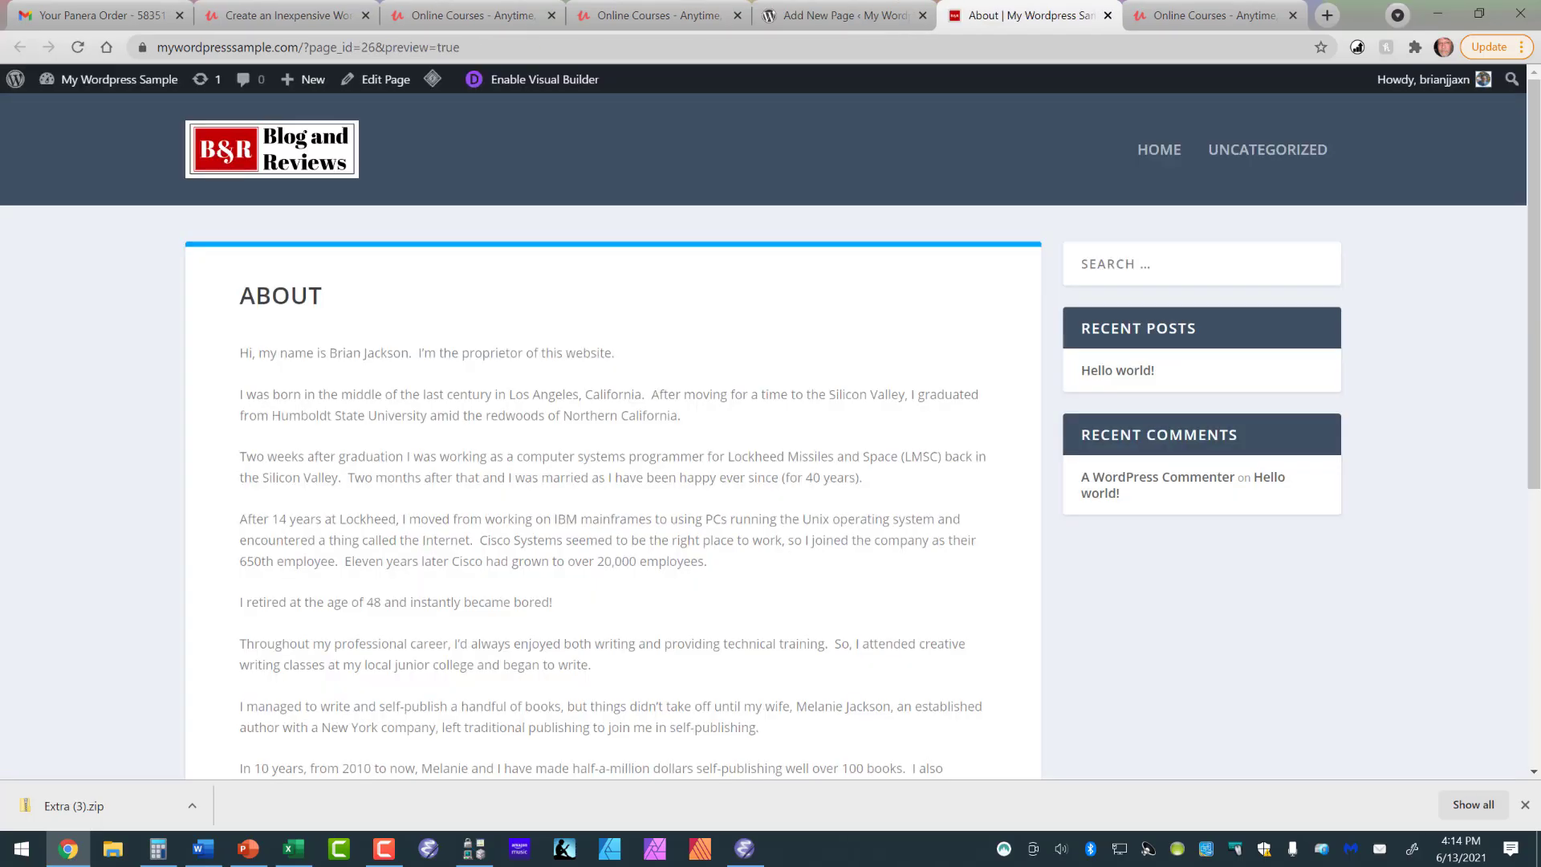
scroll(771, 434, down, 6)
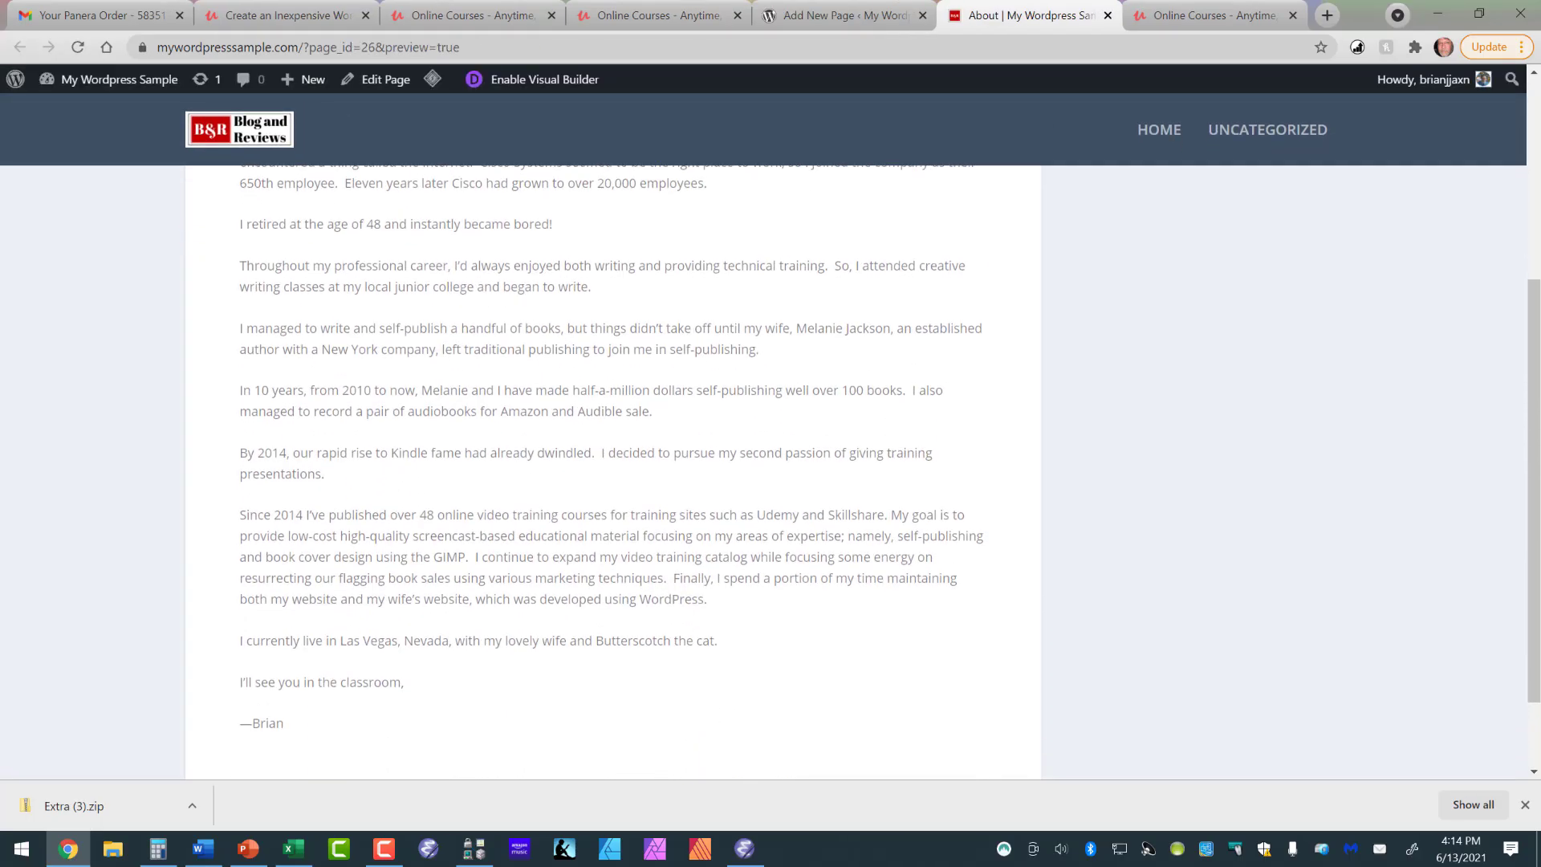
scroll(770, 433, up, 5)
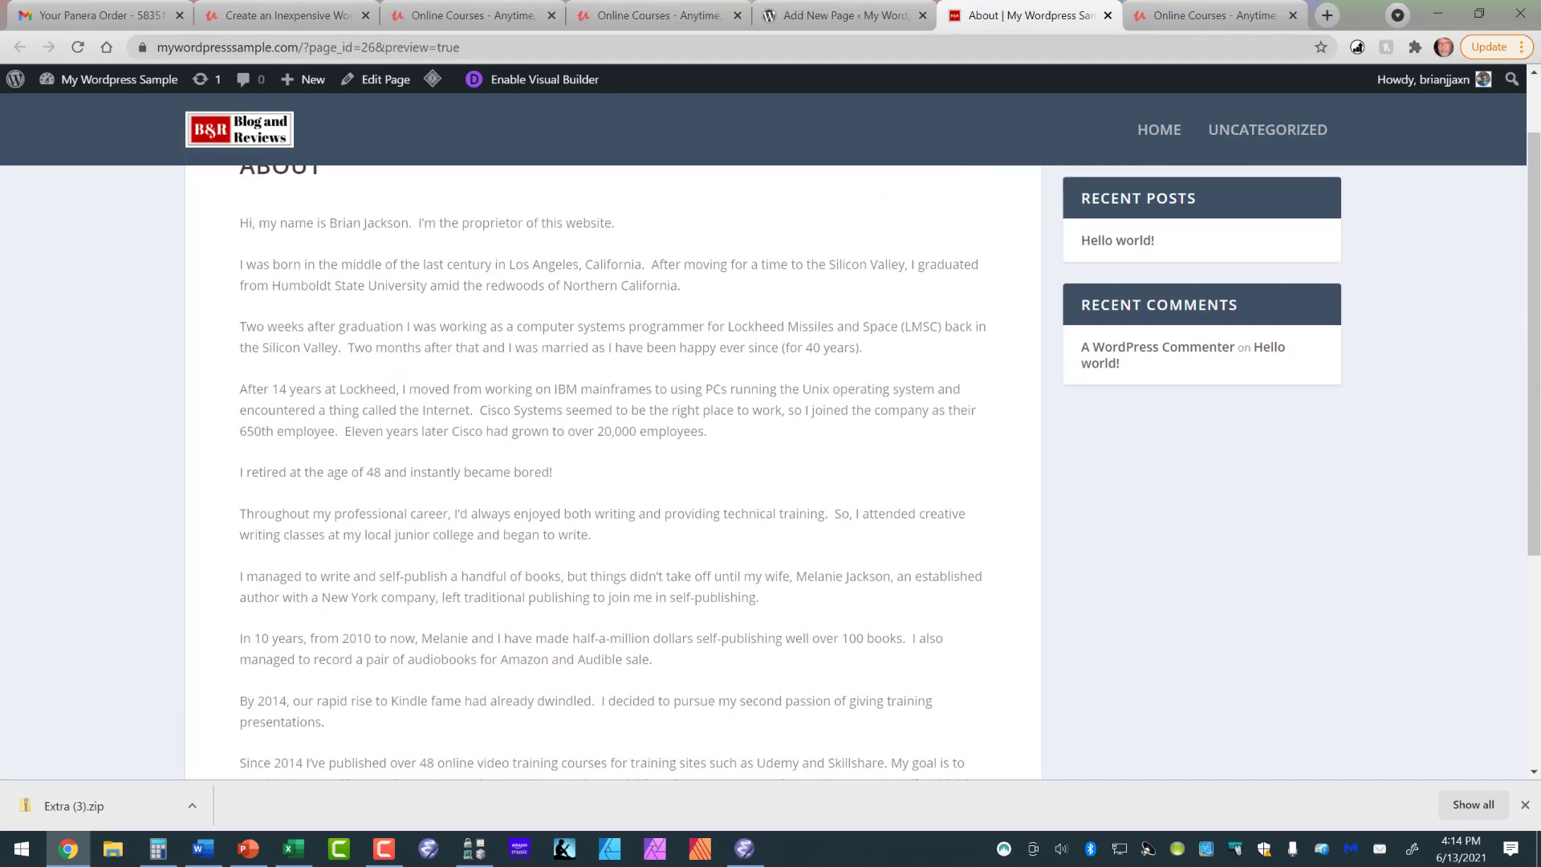
scroll(770, 433, up, 1)
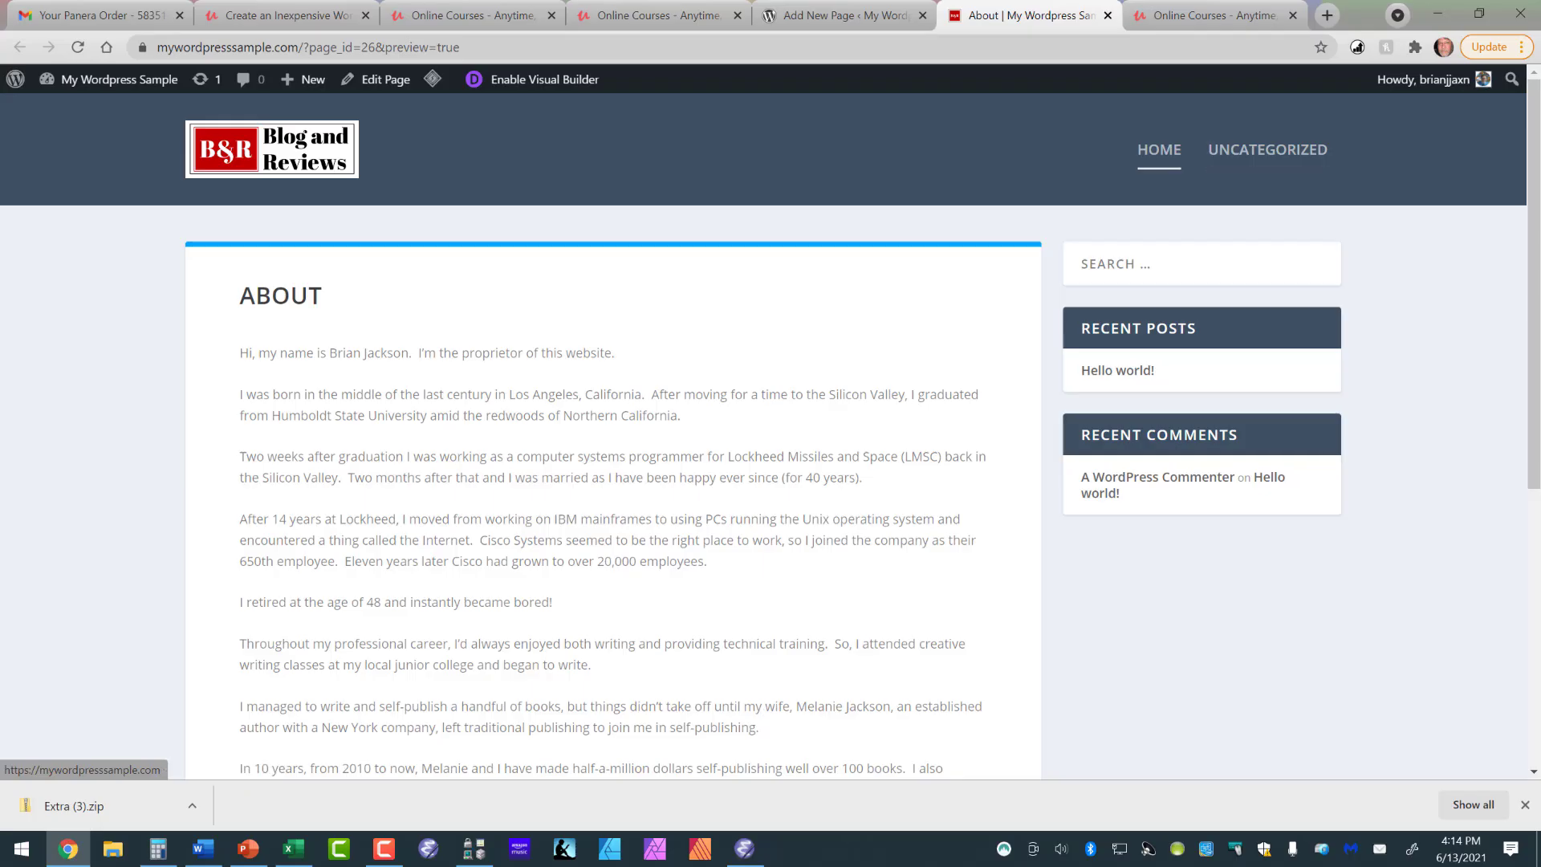
click(1159, 150)
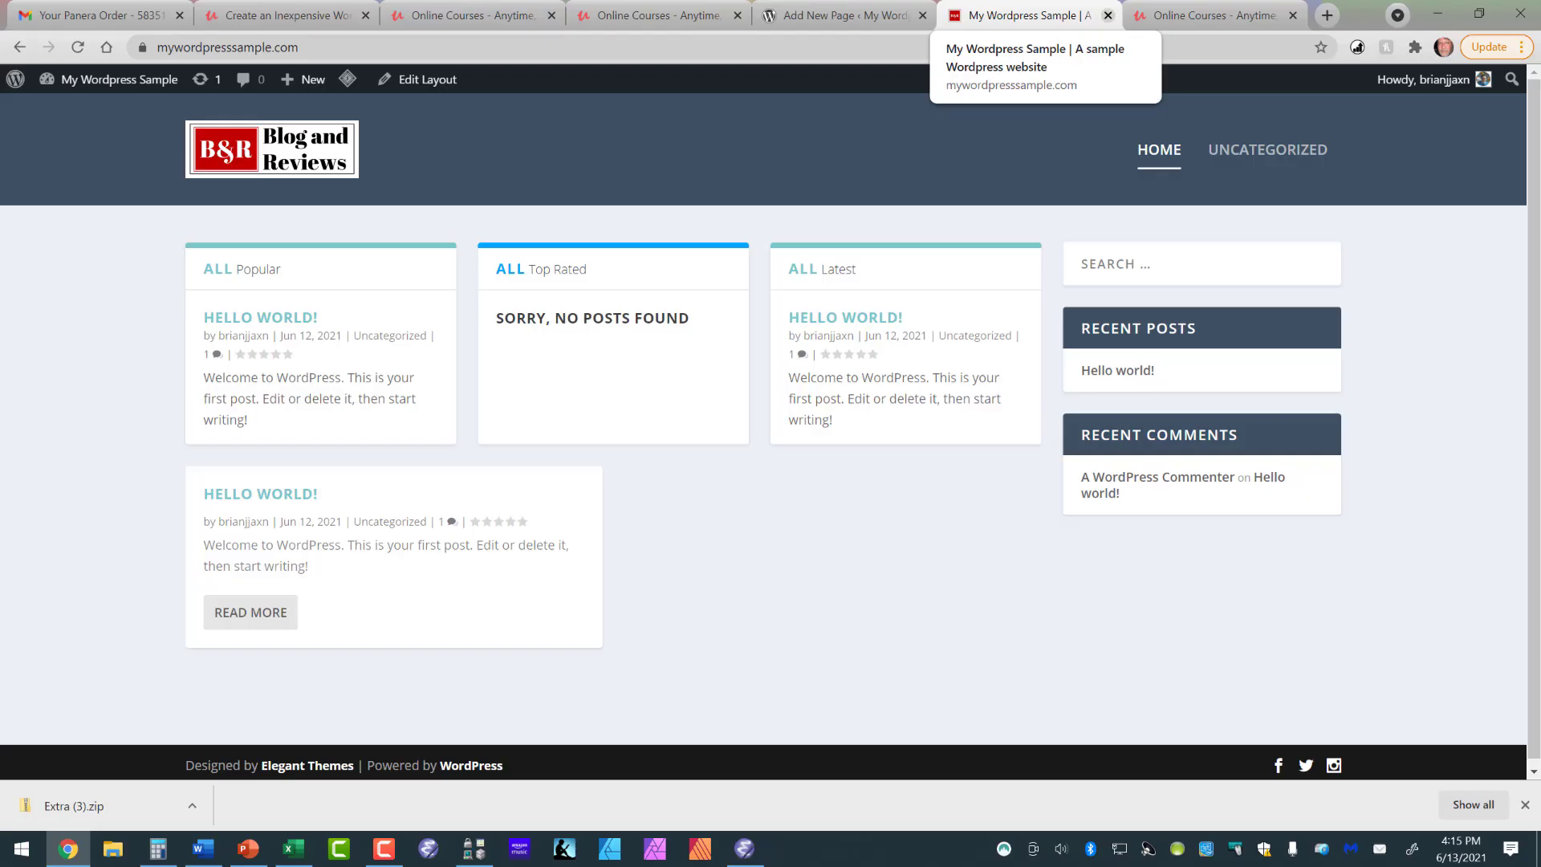
- Close the site preview and publish the About page
click(1108, 15)
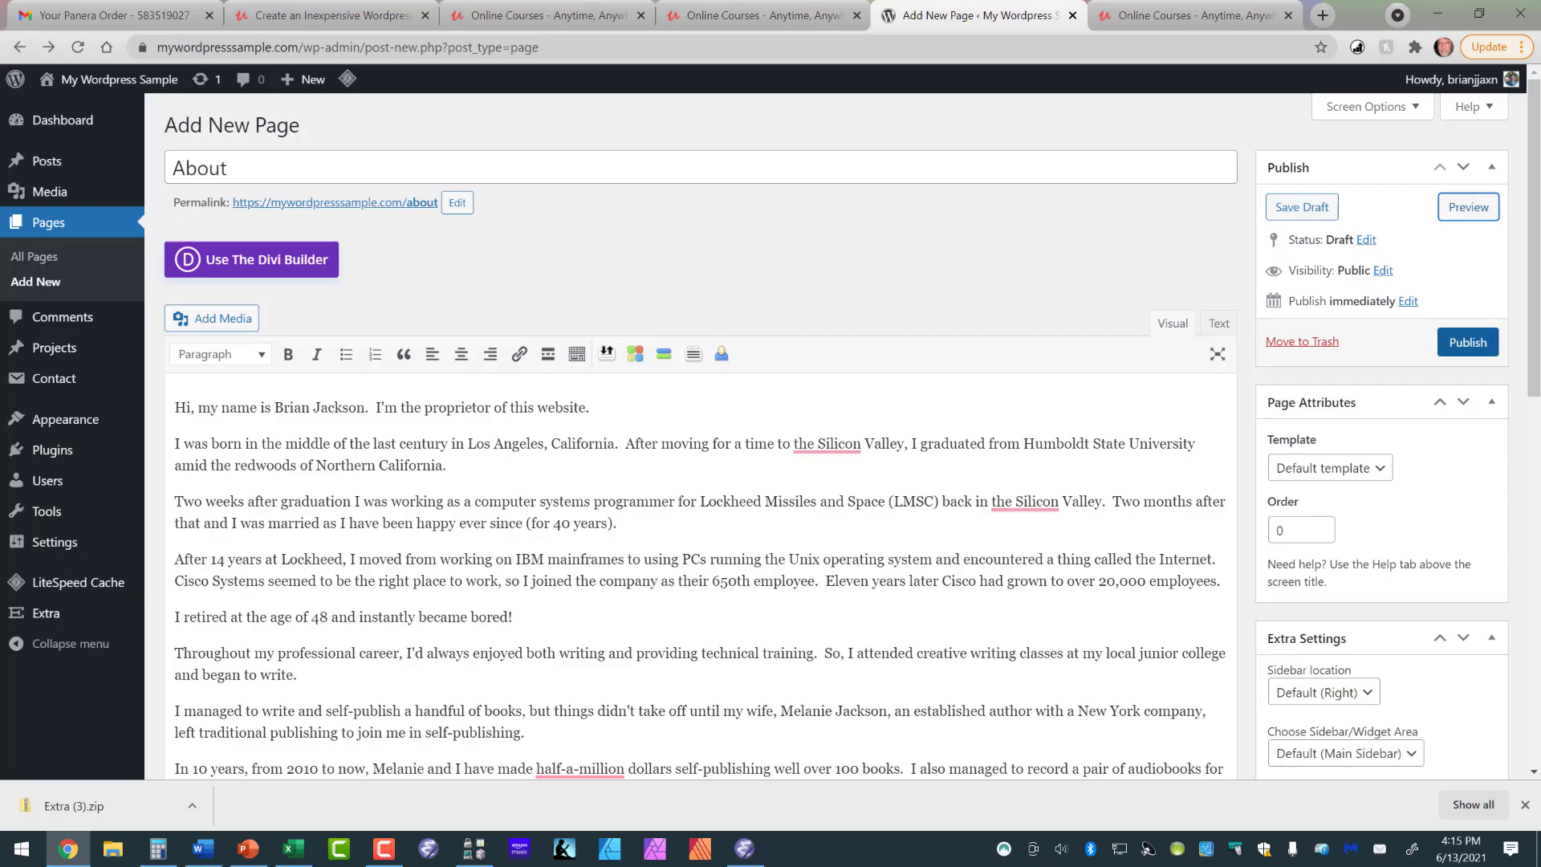
click(1467, 342)
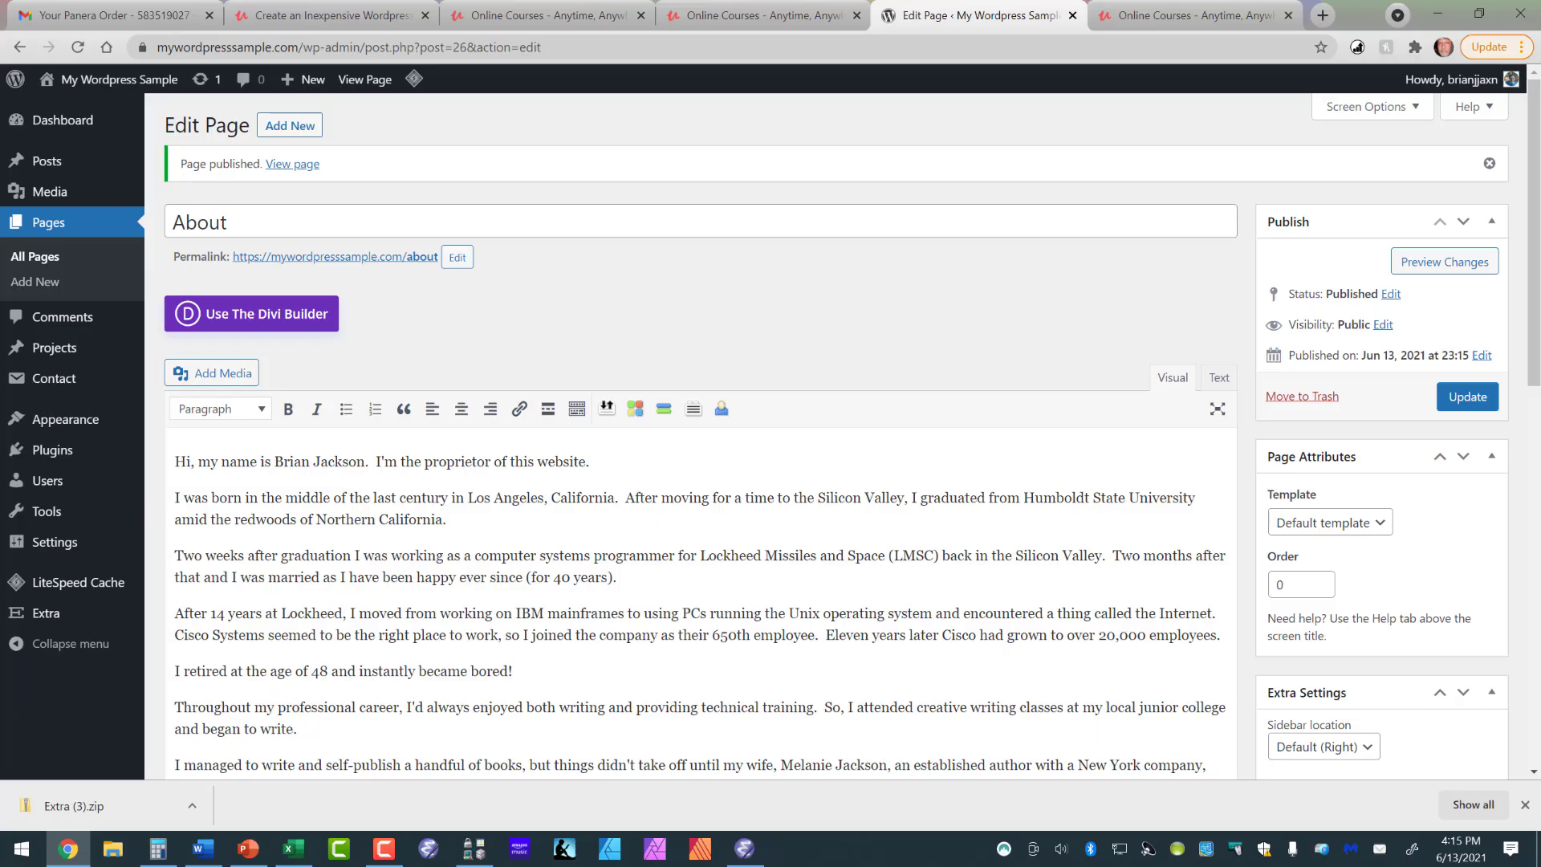
- Upload 7-audiobooks-microphone-1209816_1920.jpg from the Pixabay pictures folder as a candidate for the About page's featured image
scroll(851, 433, down, 2)
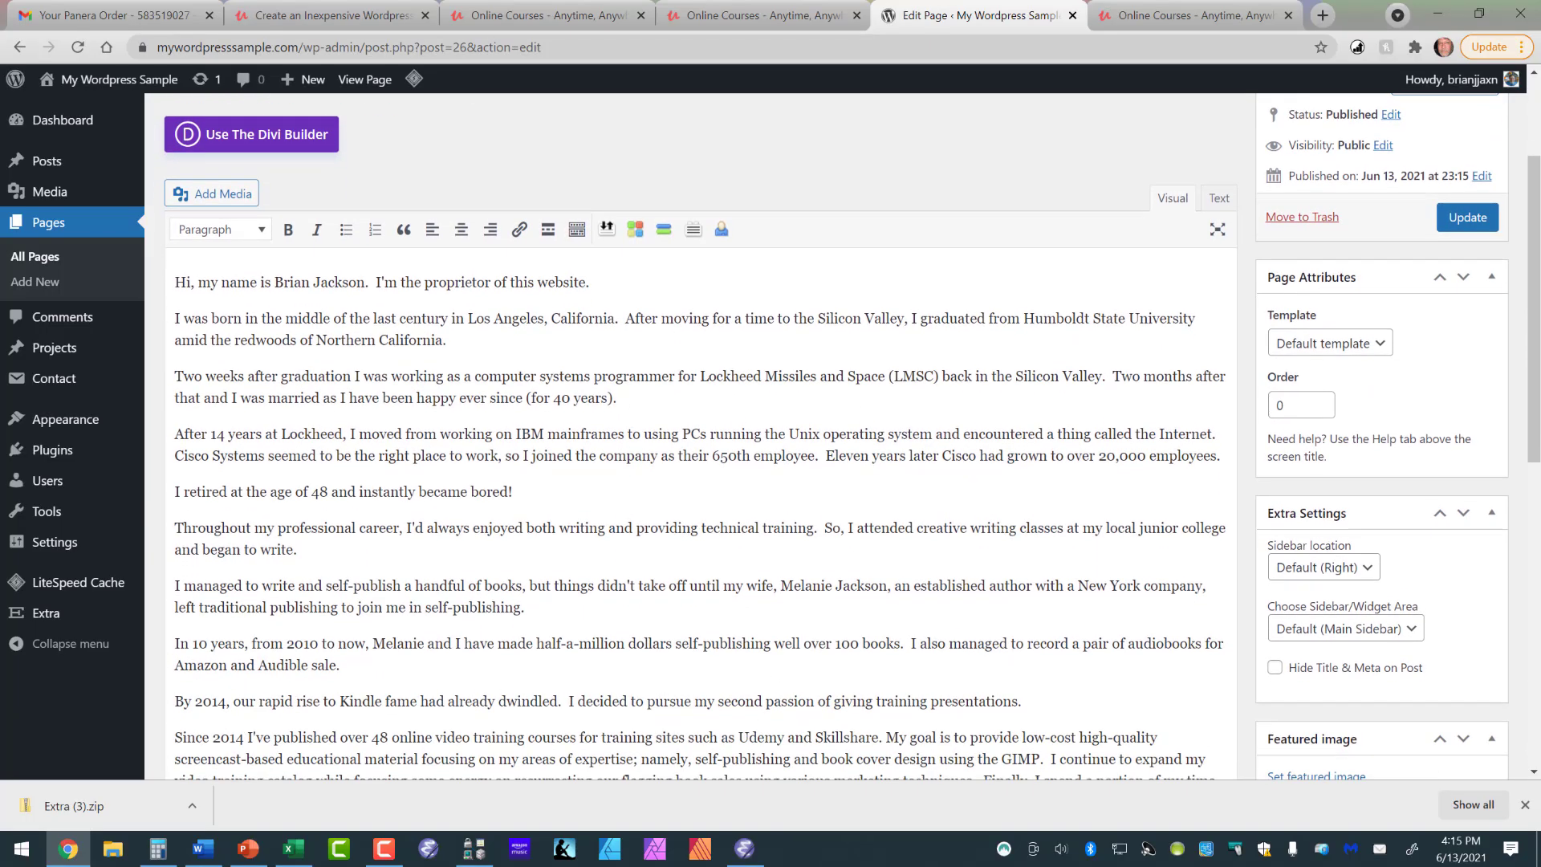
scroll(851, 434, down, 1)
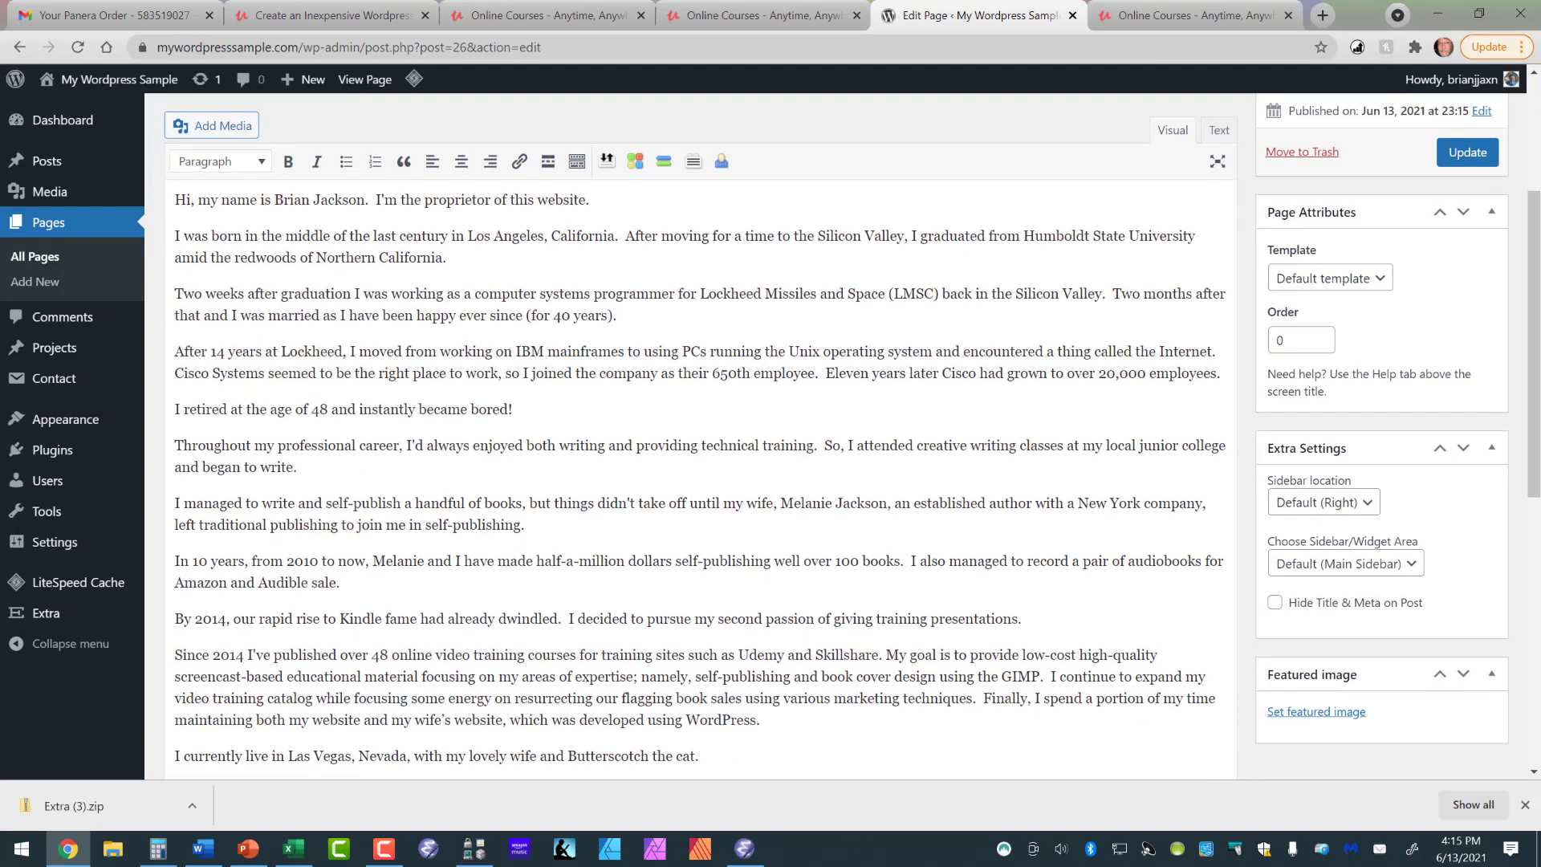
scroll(851, 433, down, 2)
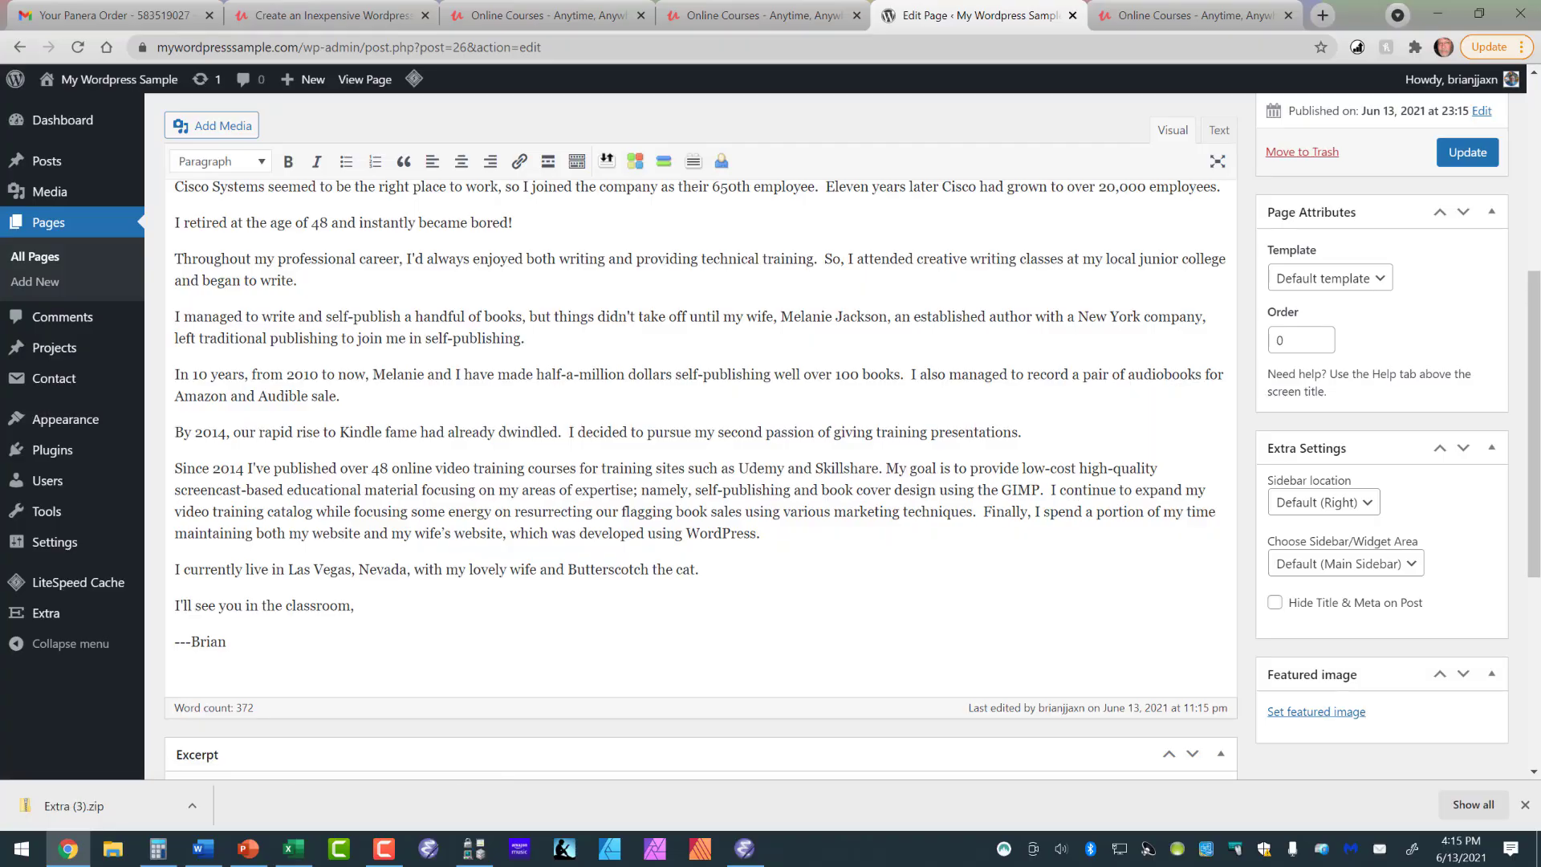
click(1316, 712)
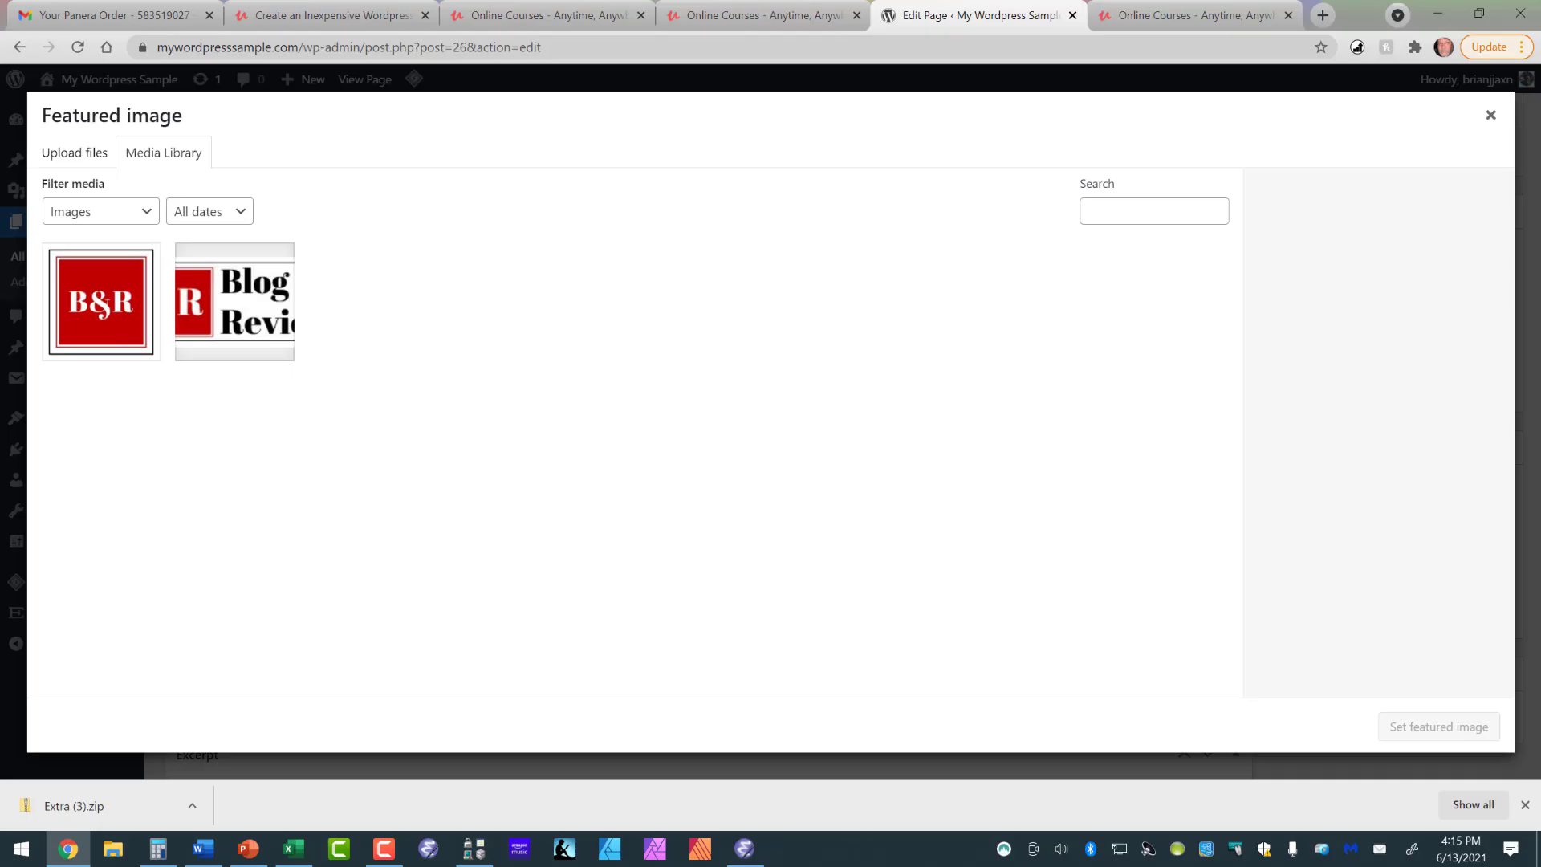
click(73, 152)
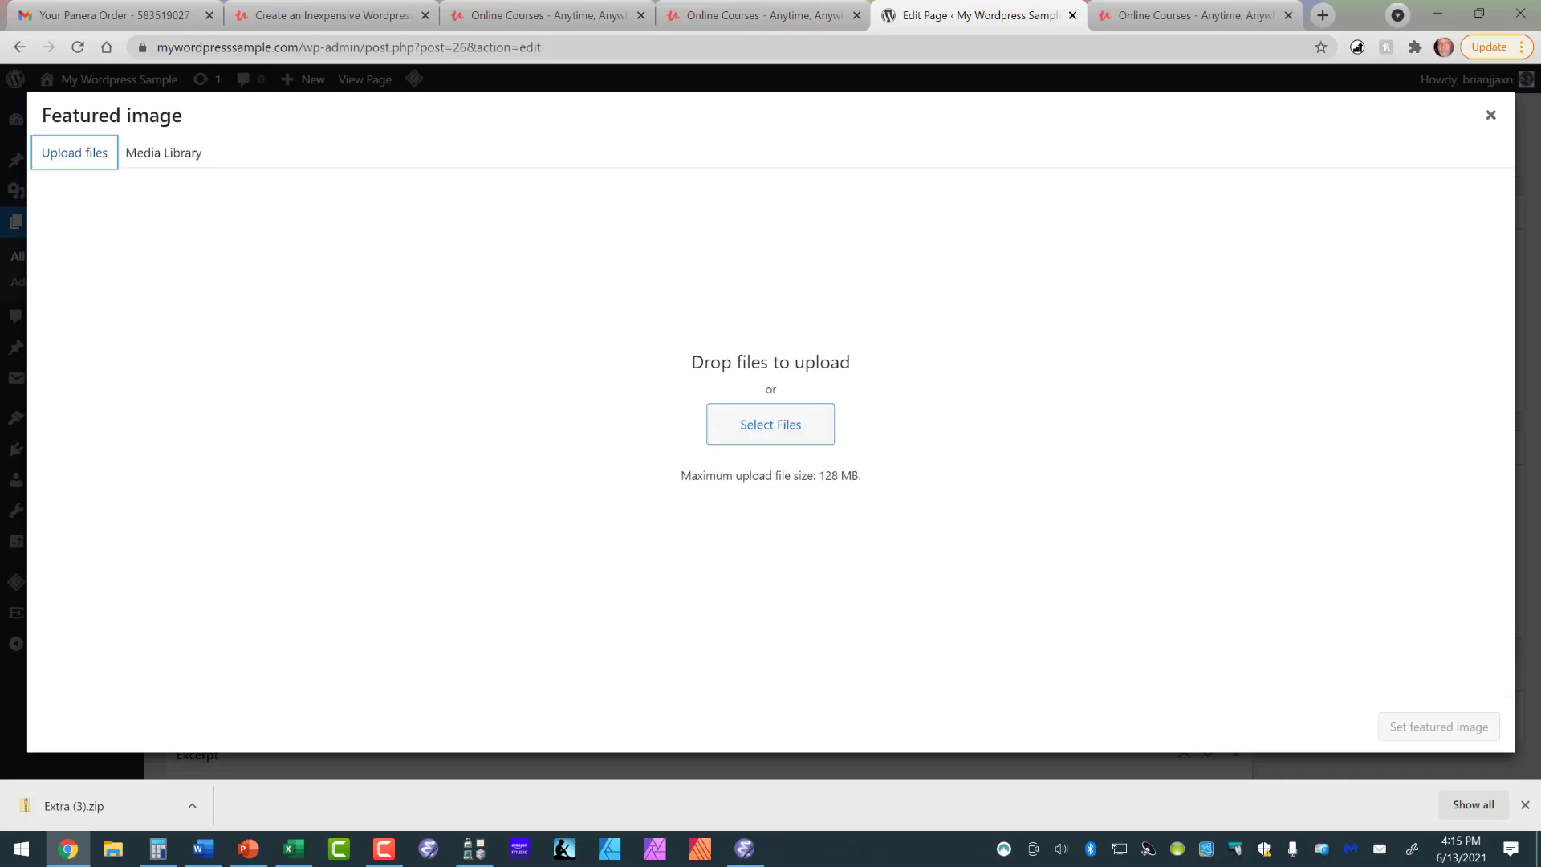
click(770, 424)
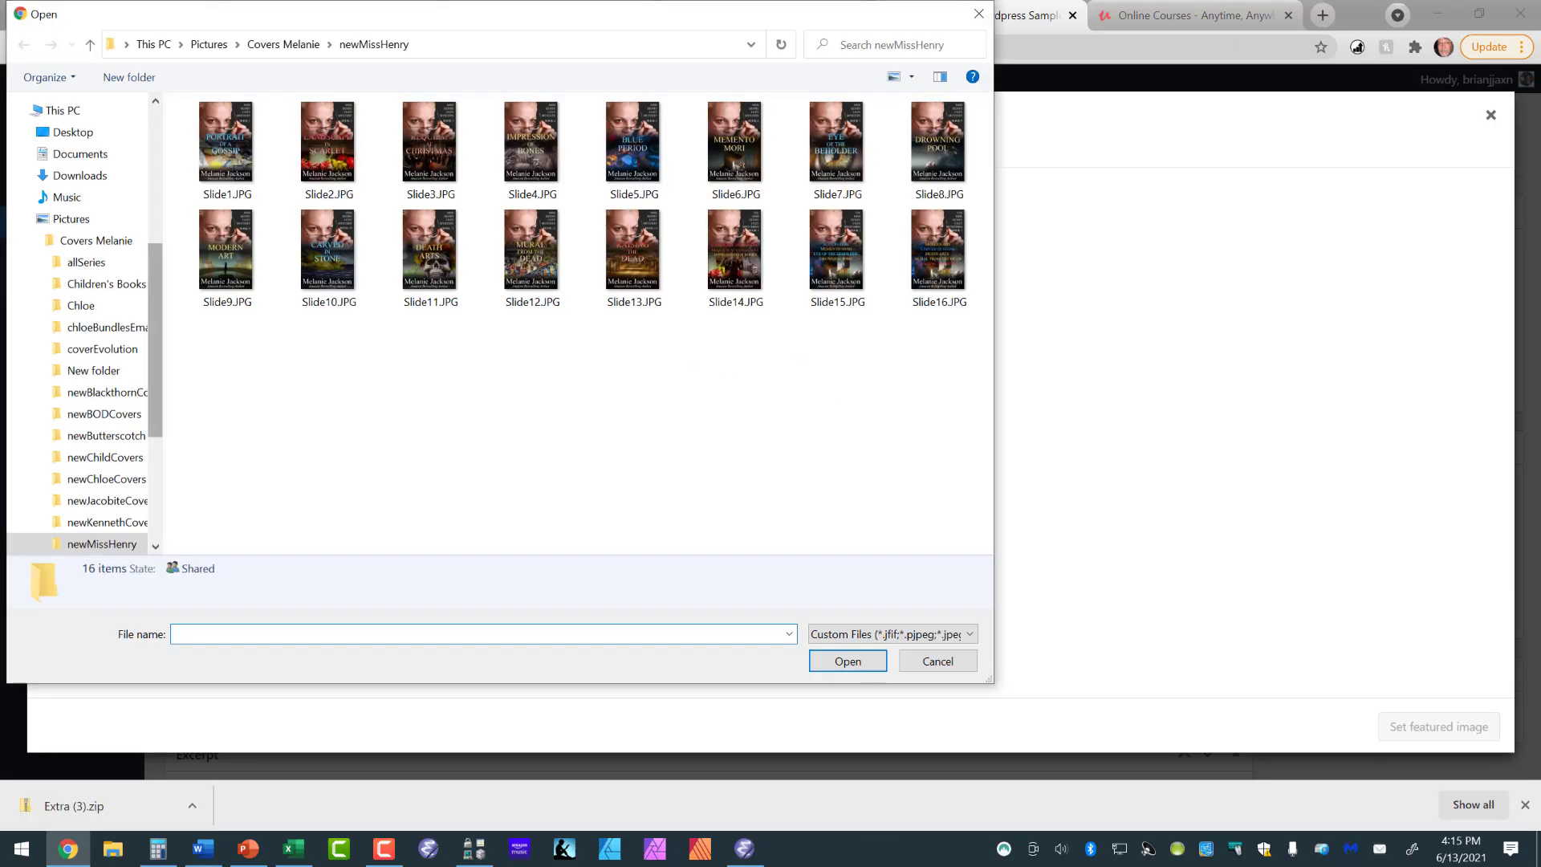
scroll(80, 539, up, 5)
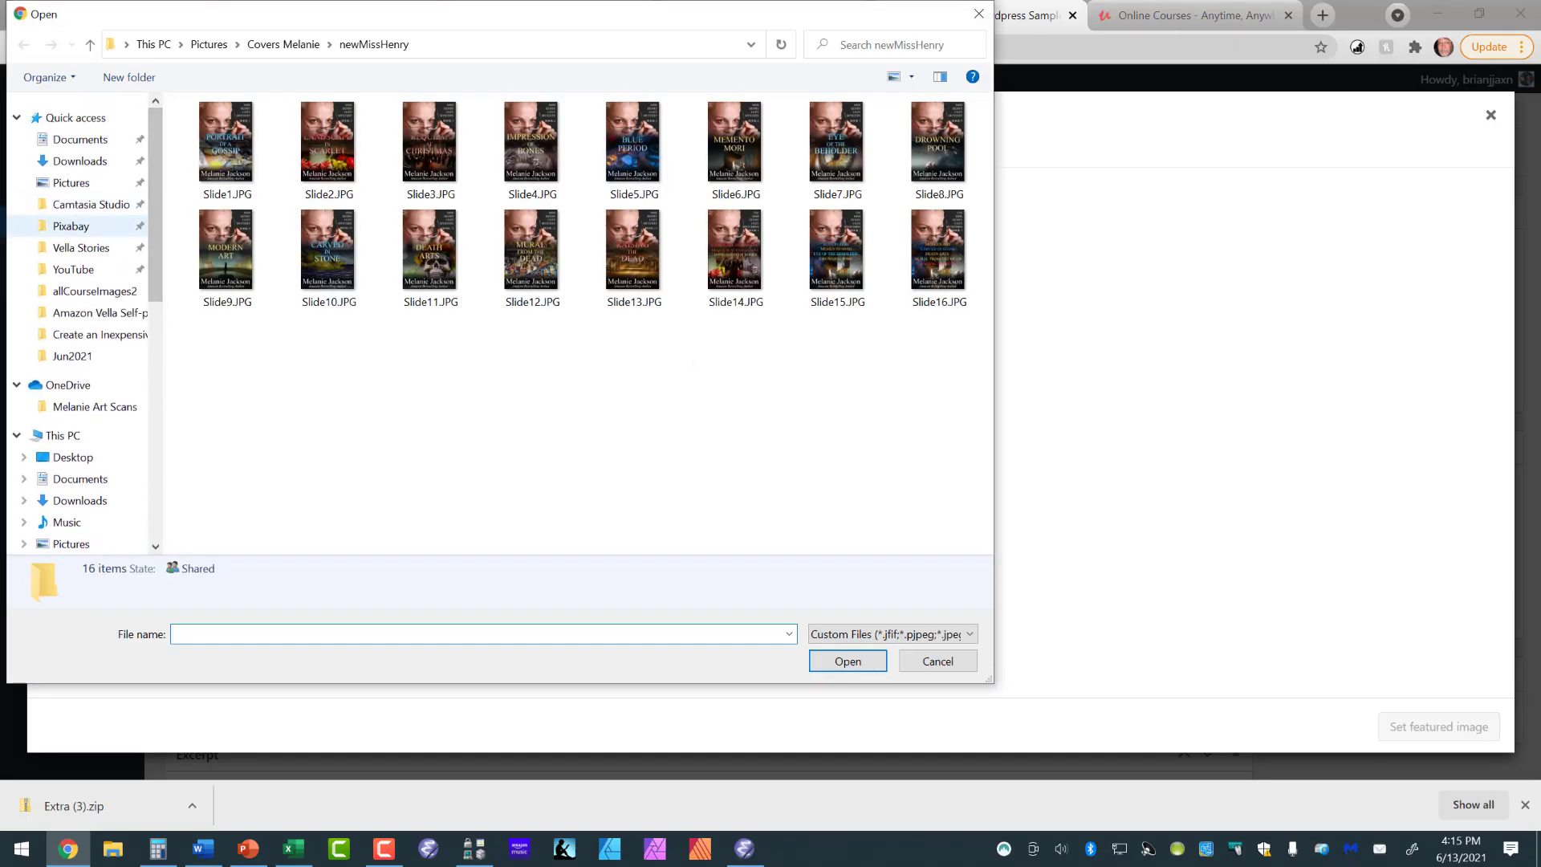
scroll(81, 538, down, 7)
click(79, 536)
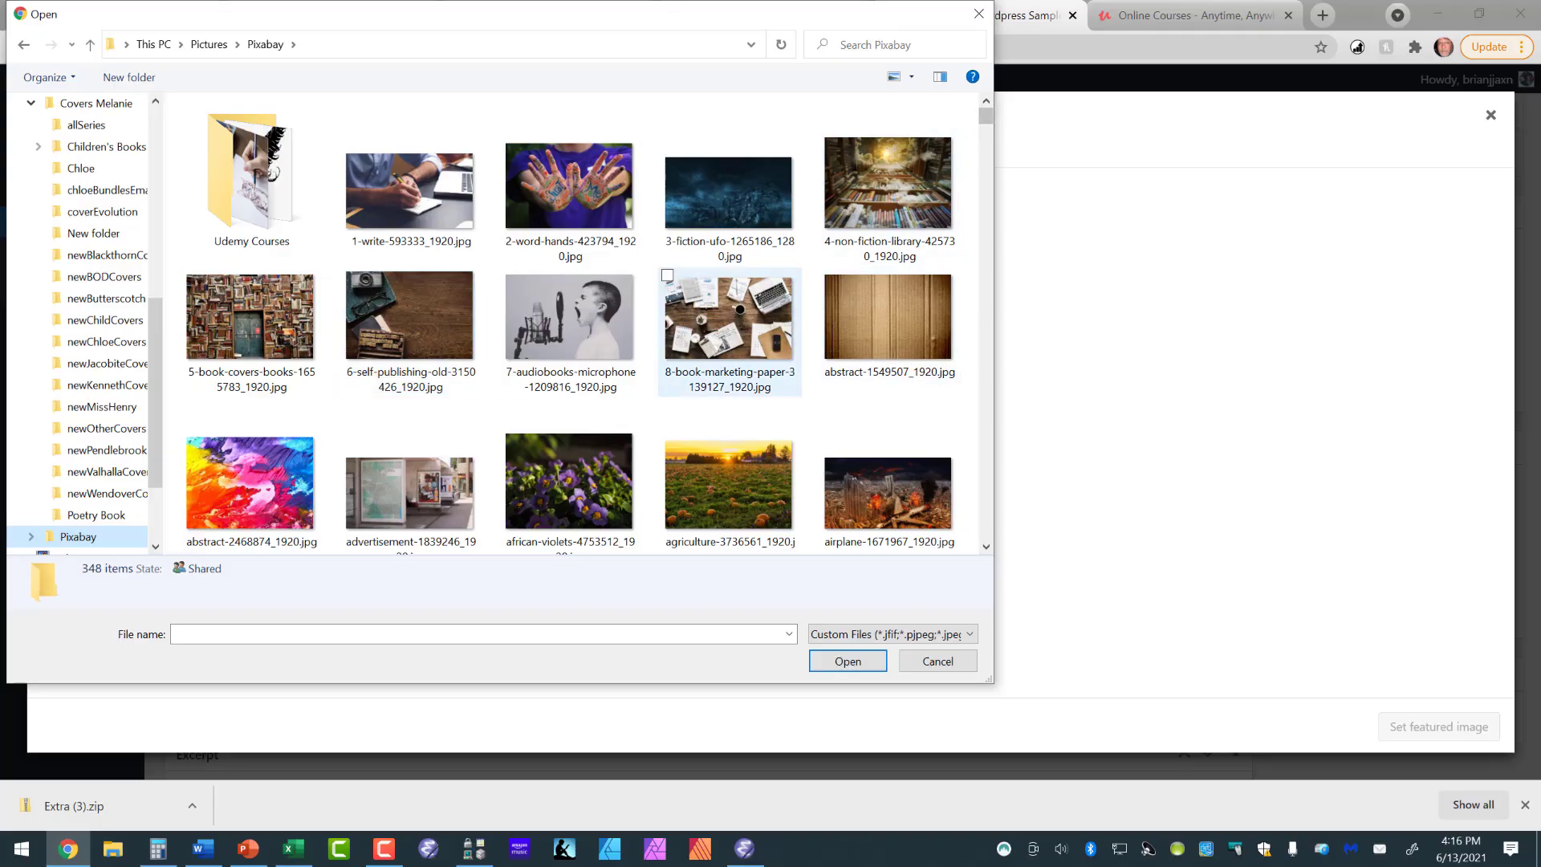
click(570, 332)
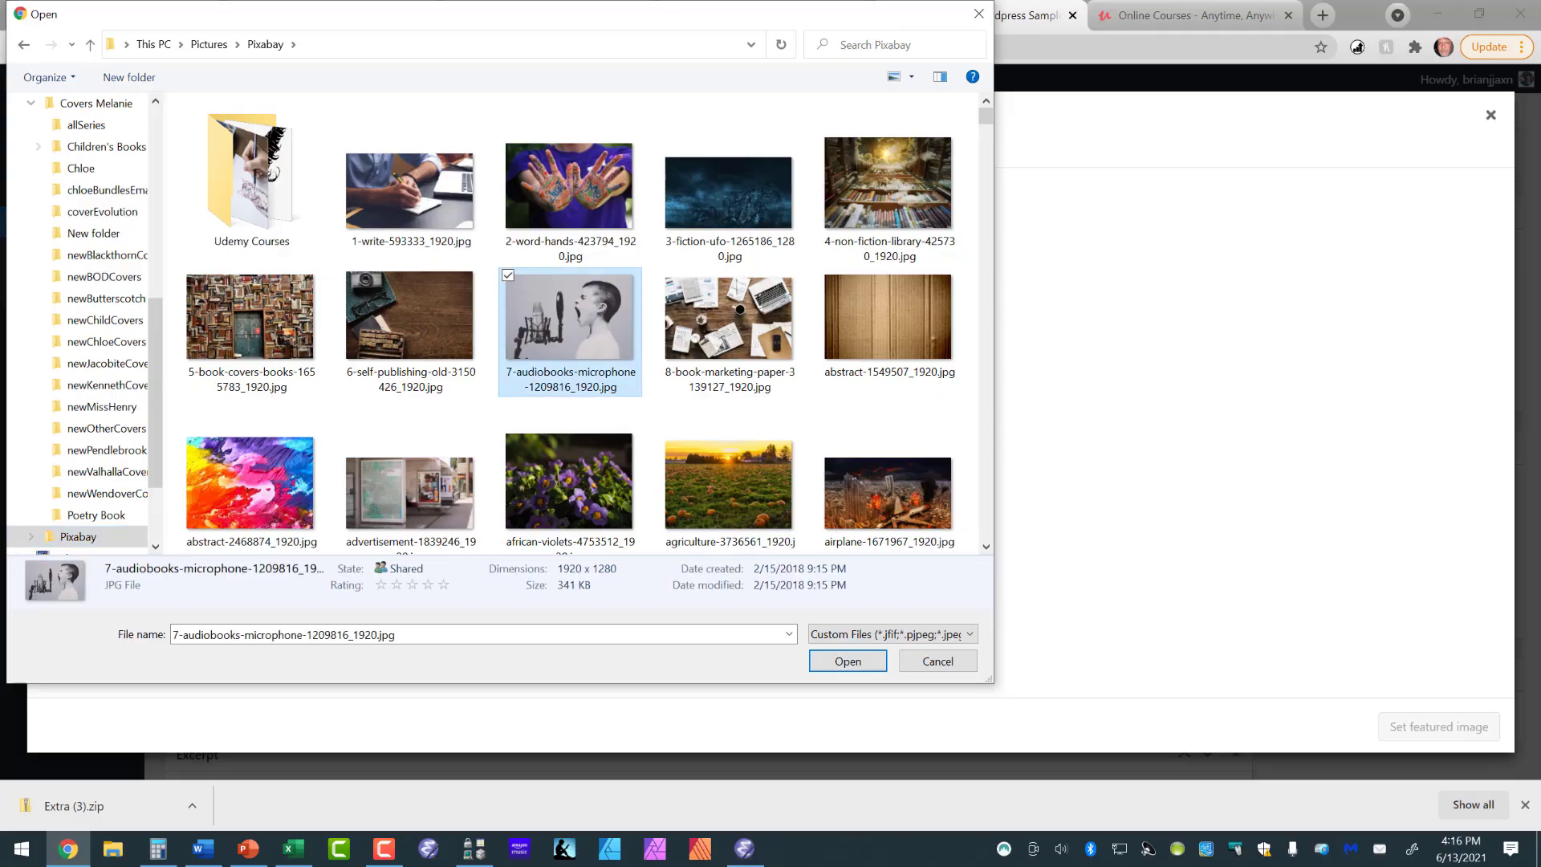
key(Return)
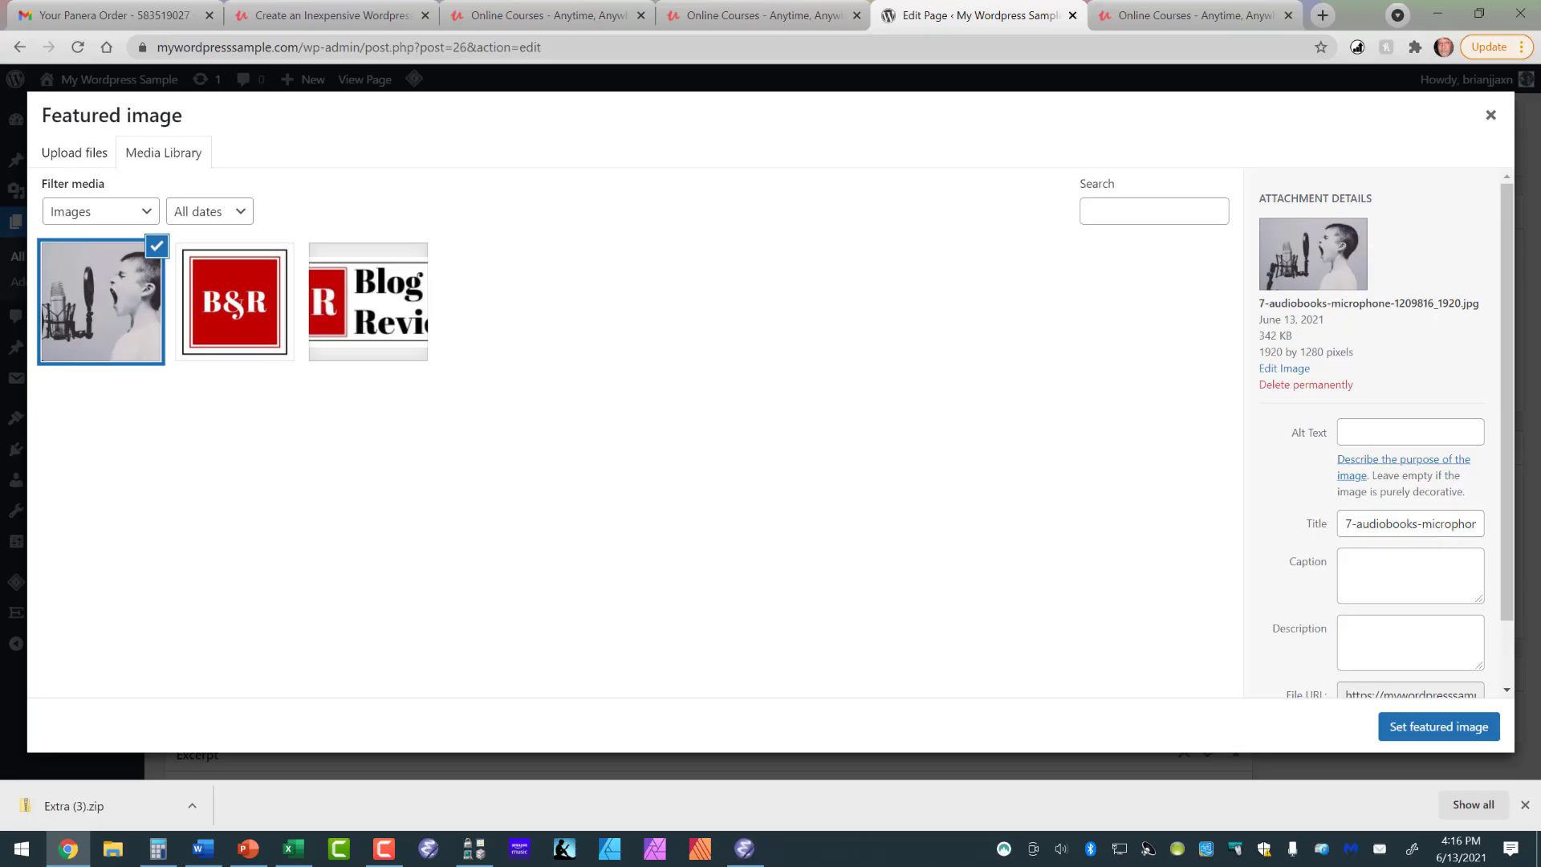
- Set the uploaded microphone picture as the featured image and update the About page
click(1439, 726)
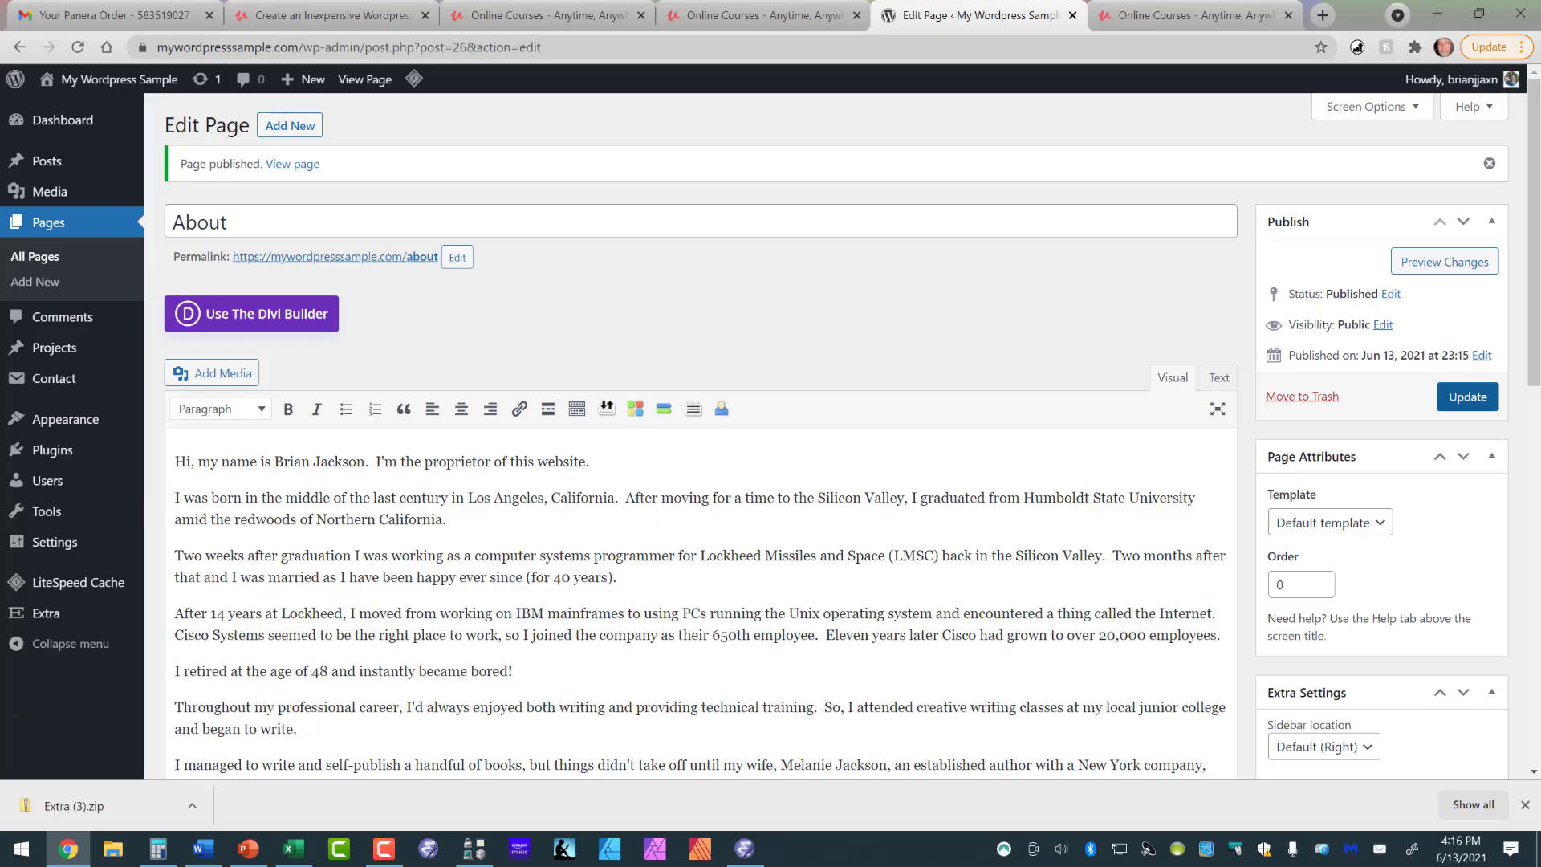
click(1467, 397)
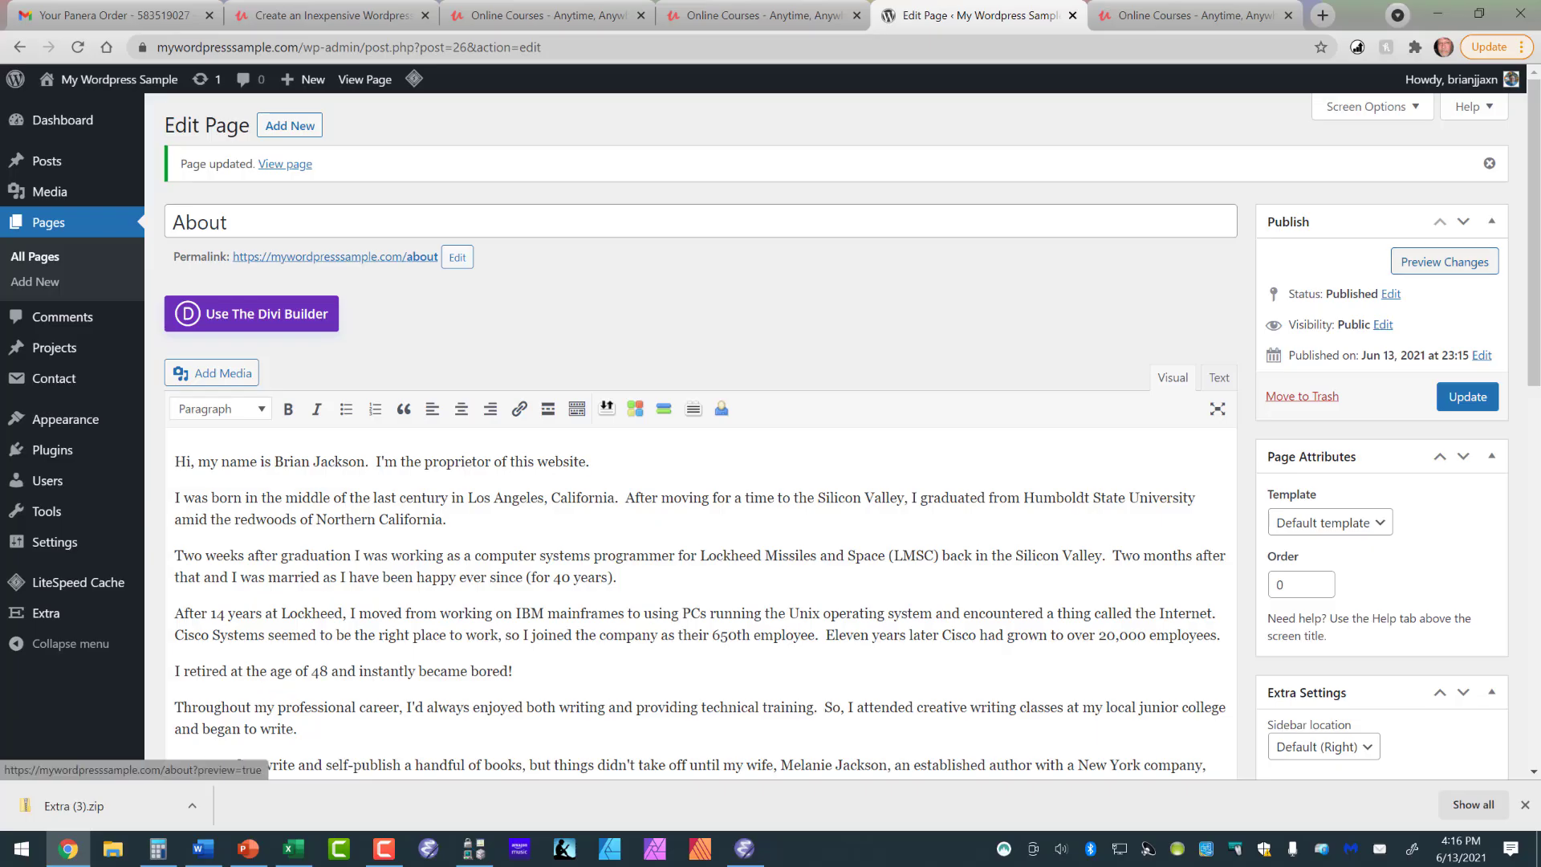
- Preview the updated About page, close the preview, and look over the page in the editor
click(1445, 262)
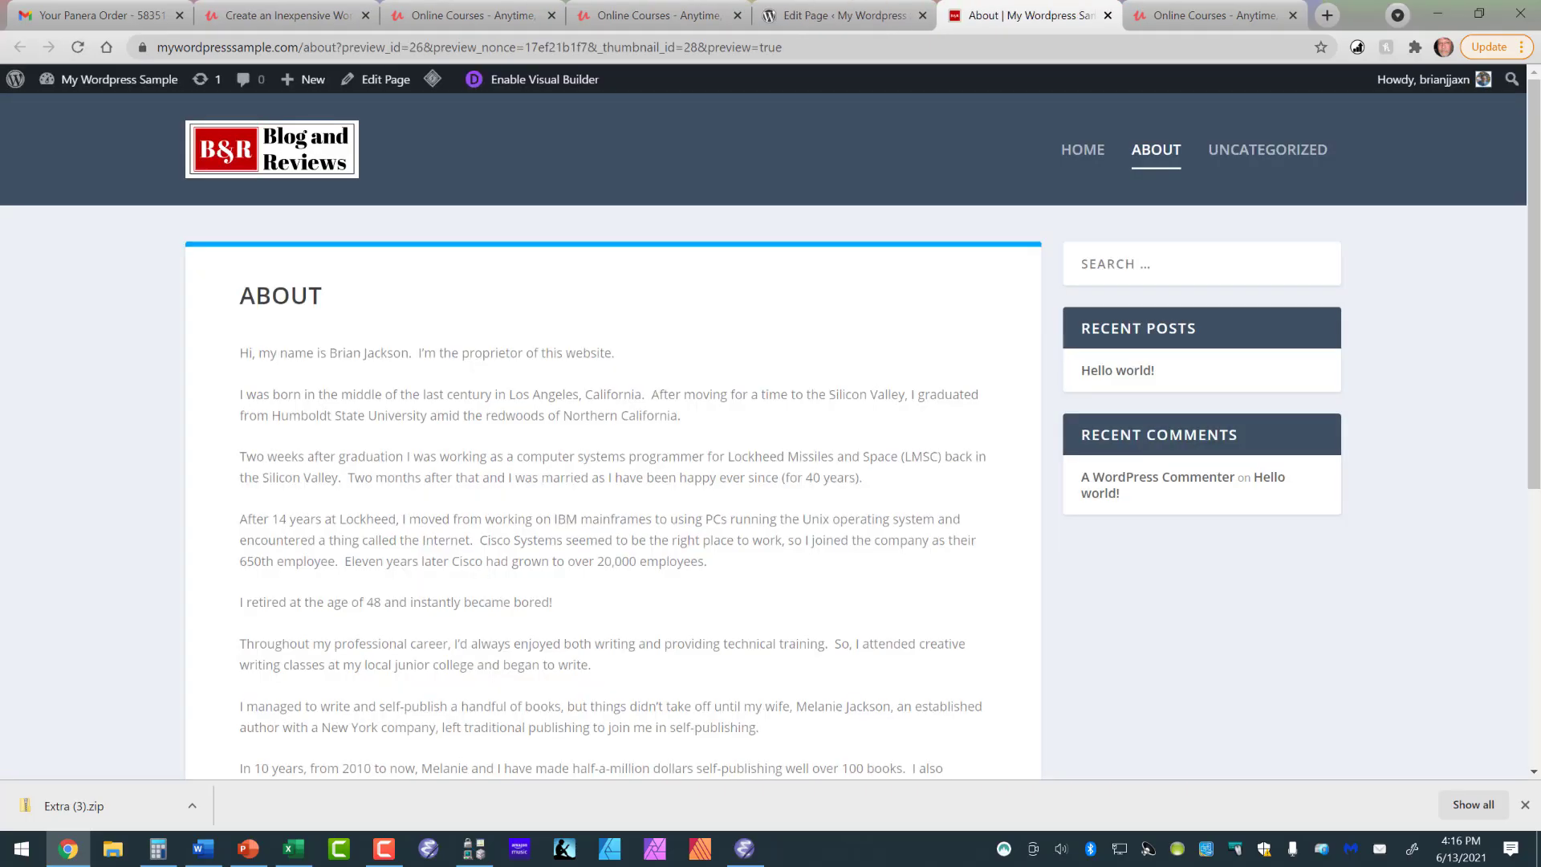
scroll(770, 441, down, 10)
scroll(771, 441, up, 10)
click(1107, 15)
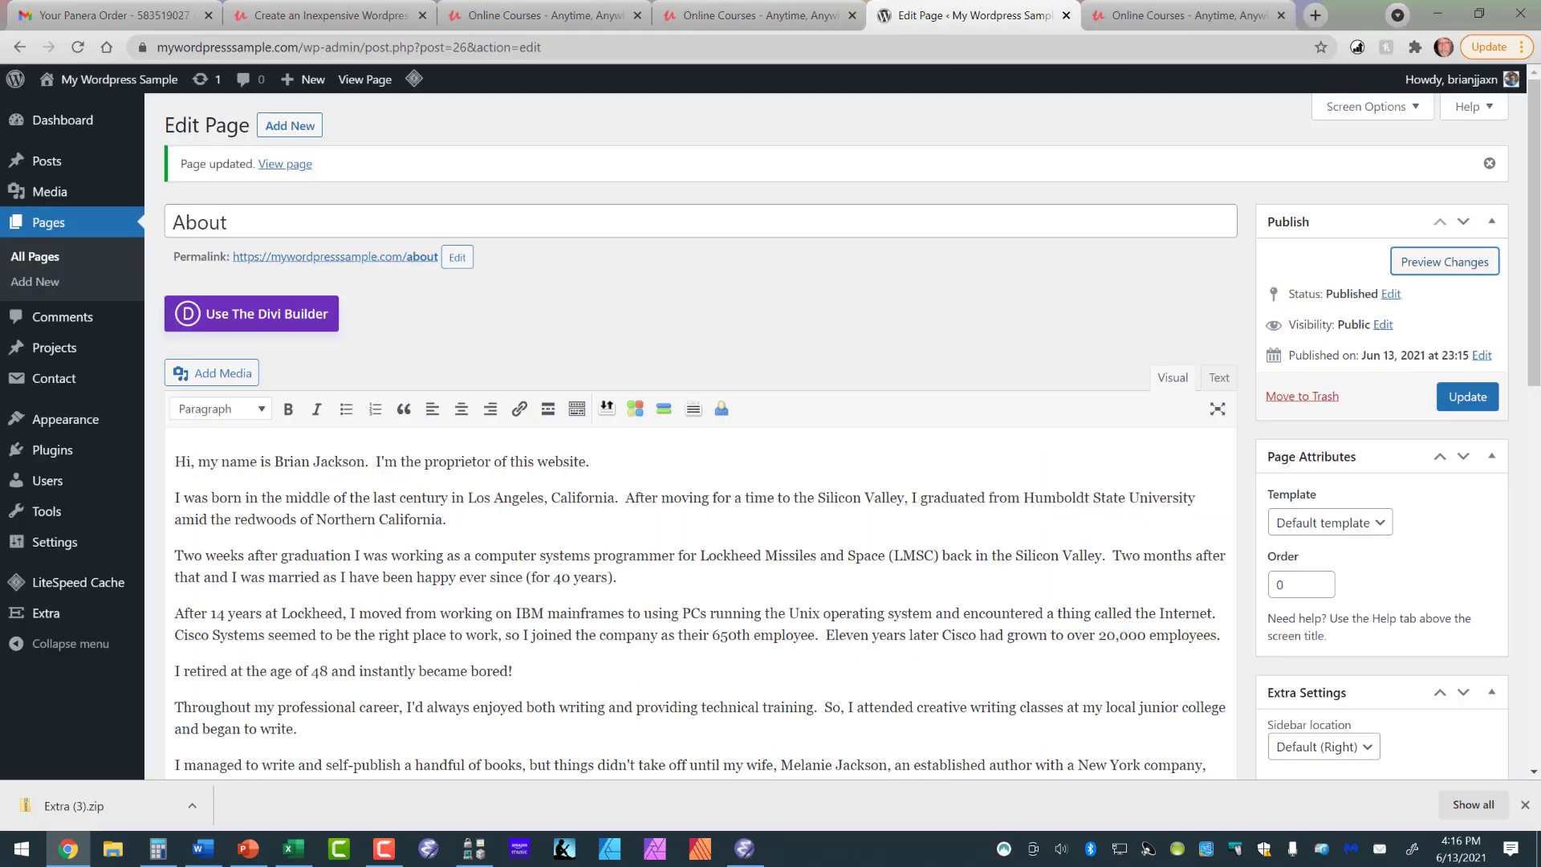
scroll(770, 442, down, 7)
scroll(770, 442, up, 5)
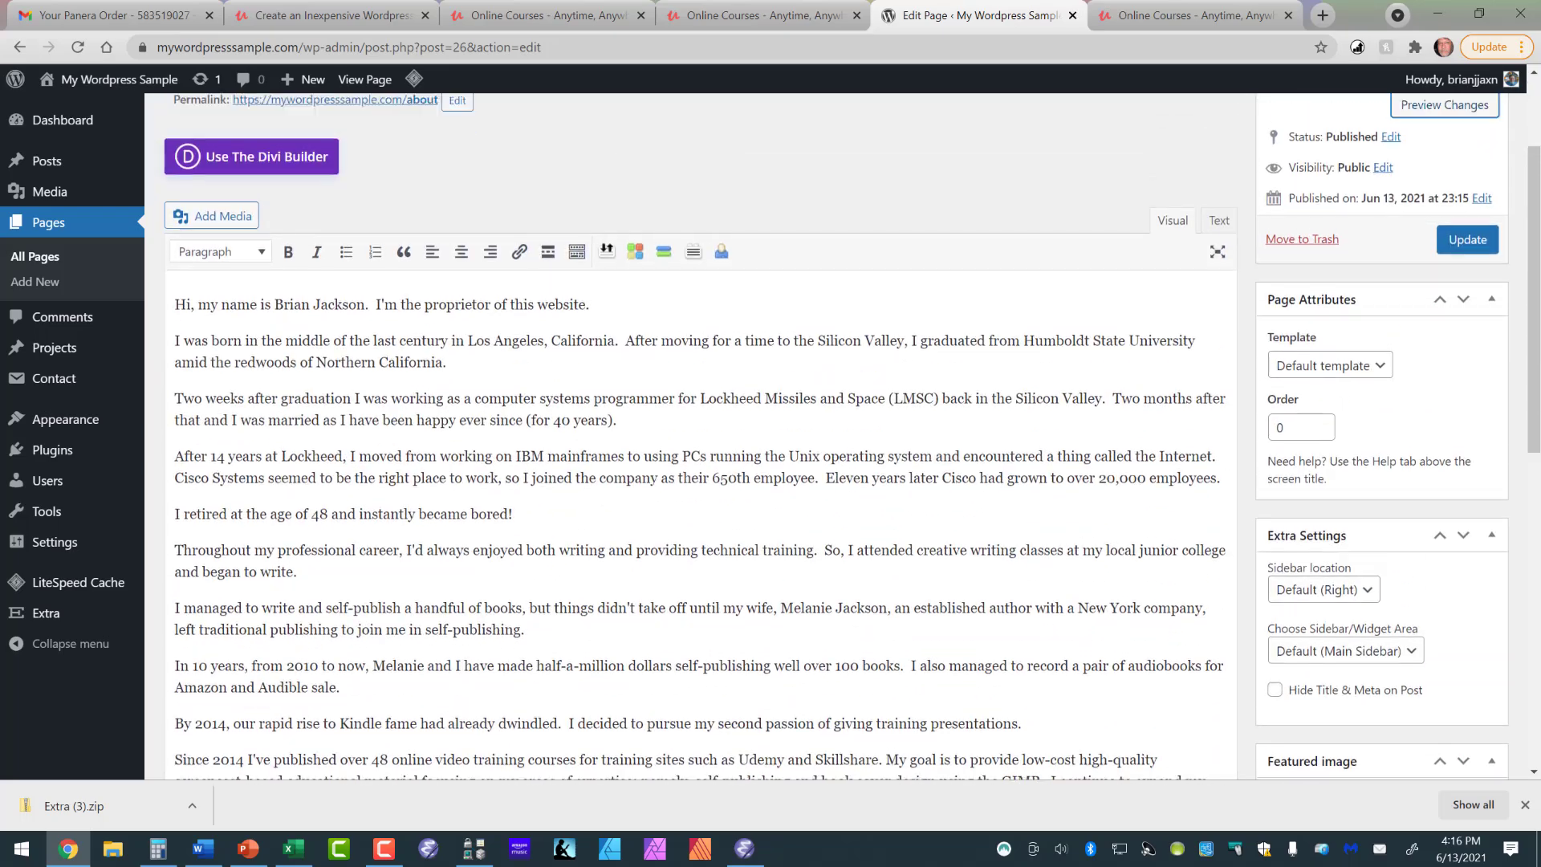
scroll(770, 441, up, 2)
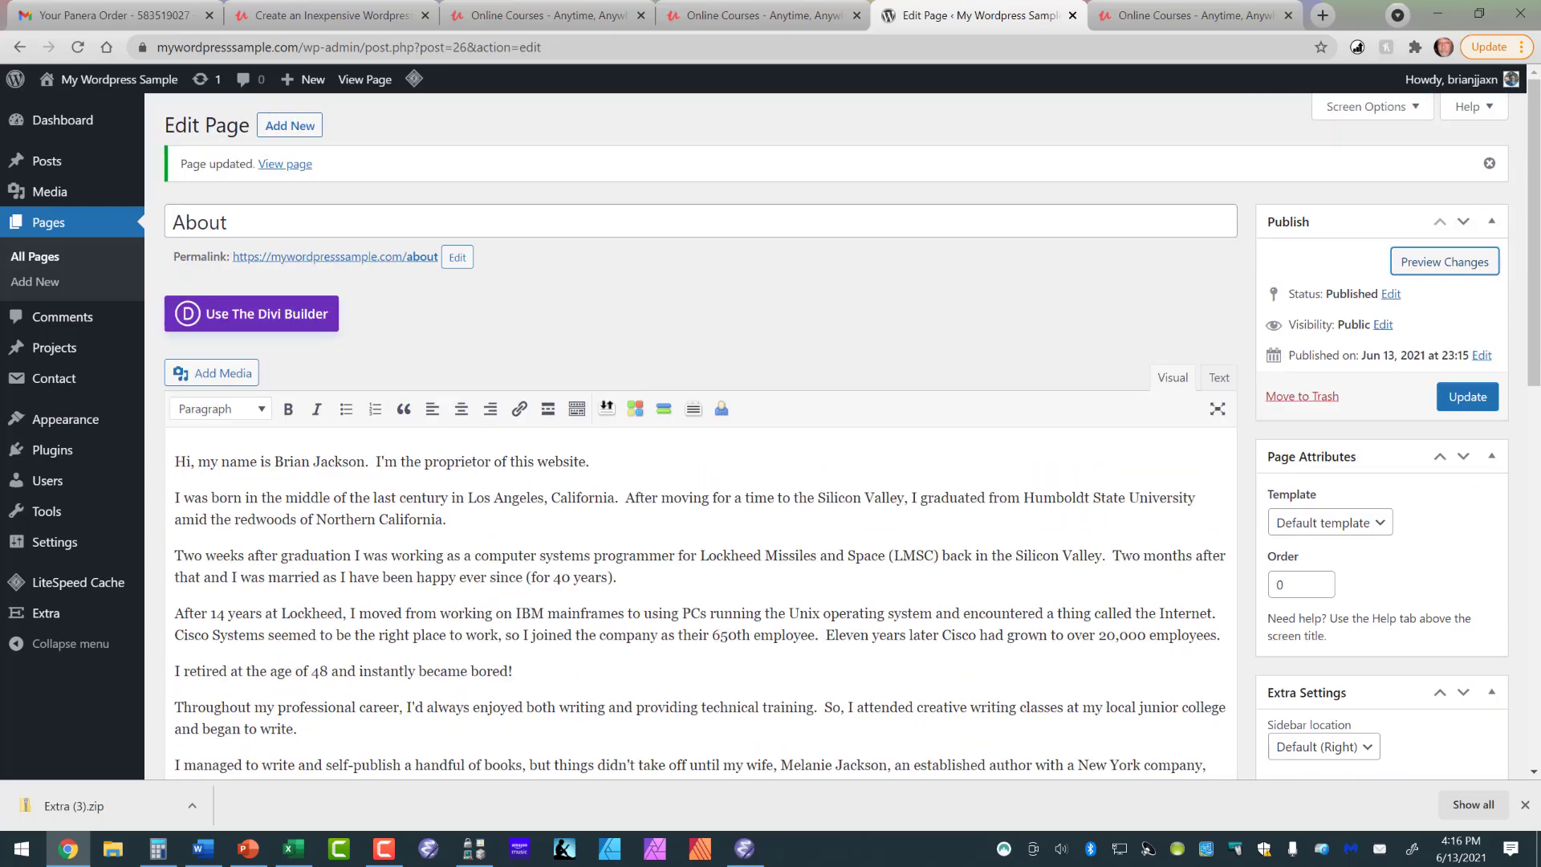